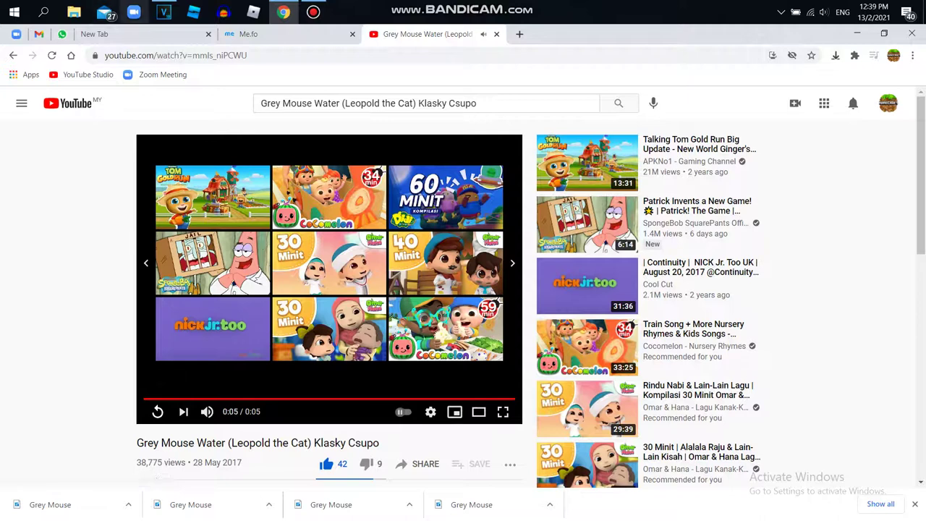
Step: Pause the Grey Mouse Water reference video at 0:02 and switch to VEGAS Pro
left_click(157, 411)
left_click(157, 412)
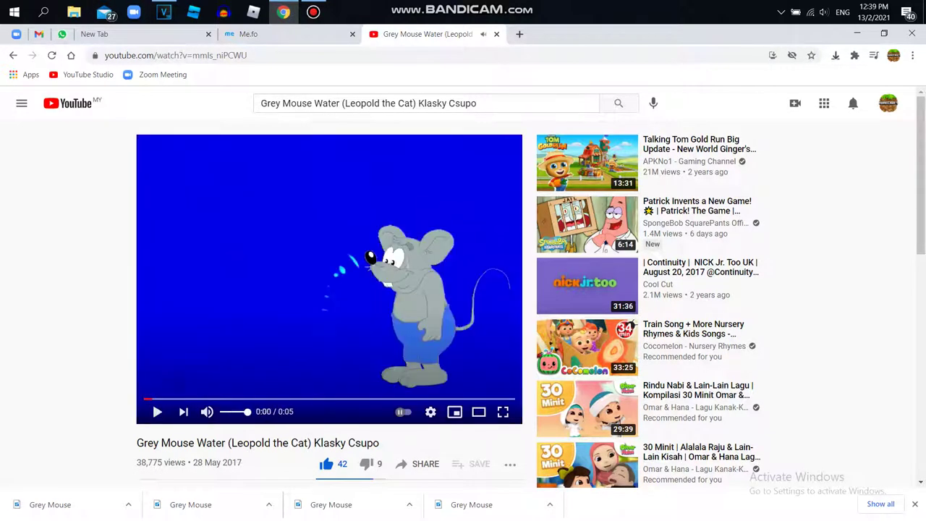
left_click(287, 399)
key("alt+Tab")
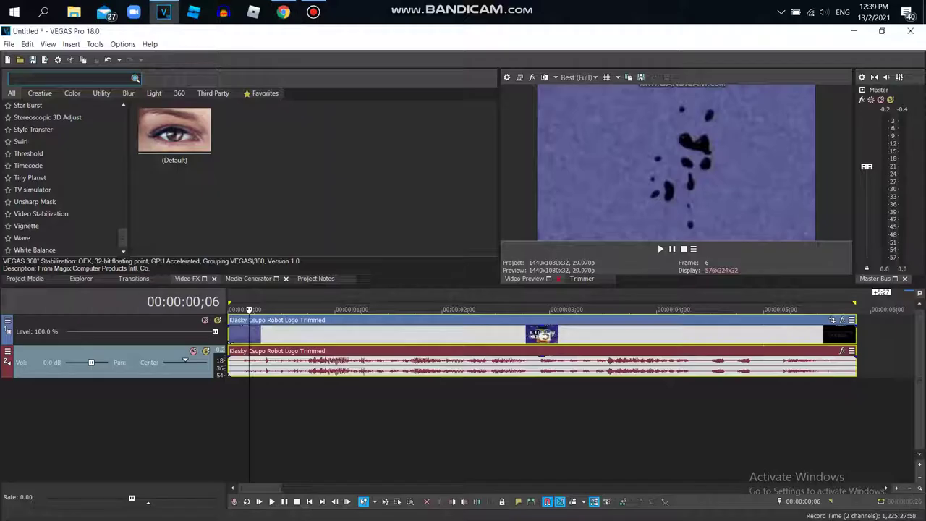
Step: Apply the Chorded preset of Gradient Map to the Klasky Csupo Robot Logo Trimmed video event and place the playhead at 00:00:02;09
left_click(357, 310)
left_click_drag(123, 237, 123, 216)
scroll(66, 178, "up", 6)
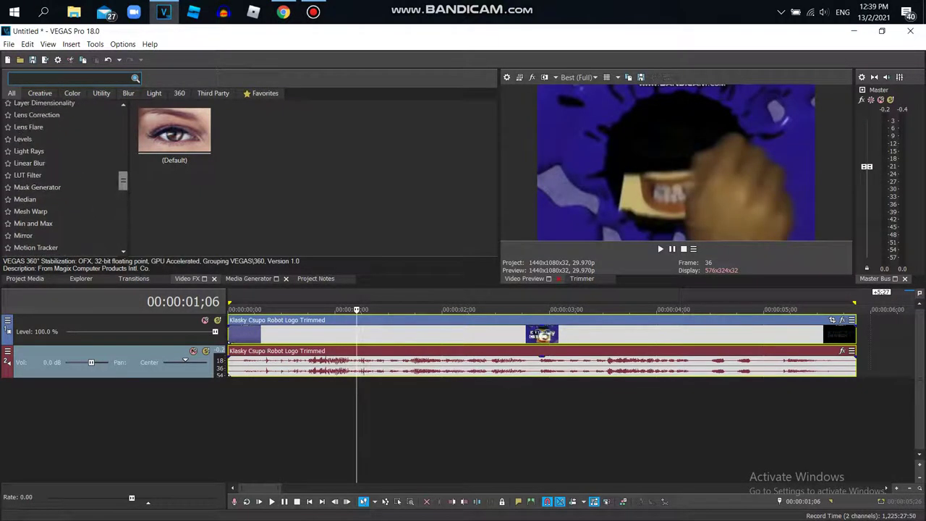
left_click(29, 197)
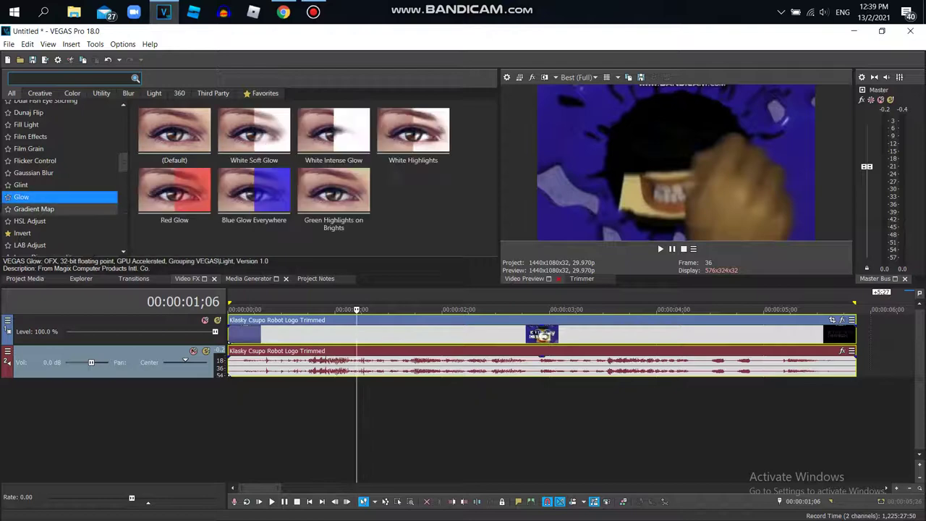
left_click(36, 209)
scroll(293, 177, "down", 10)
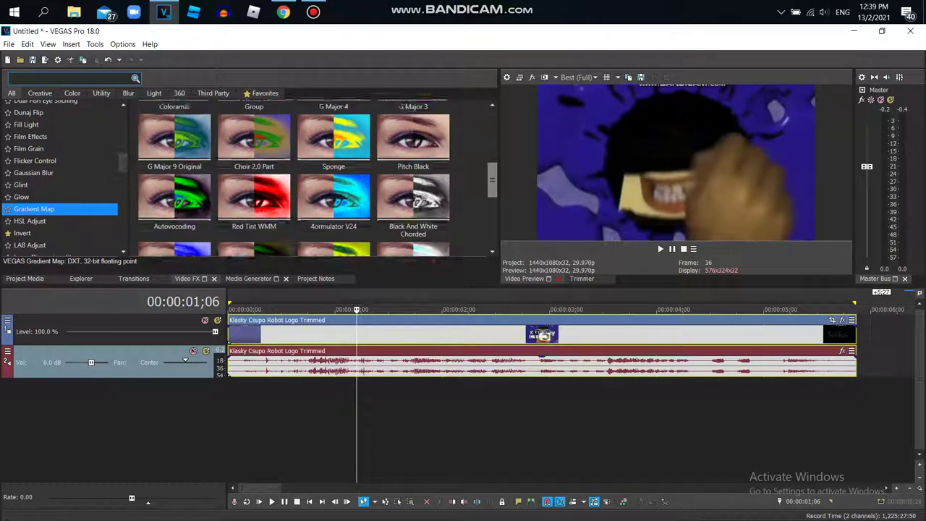
left_click(253, 217)
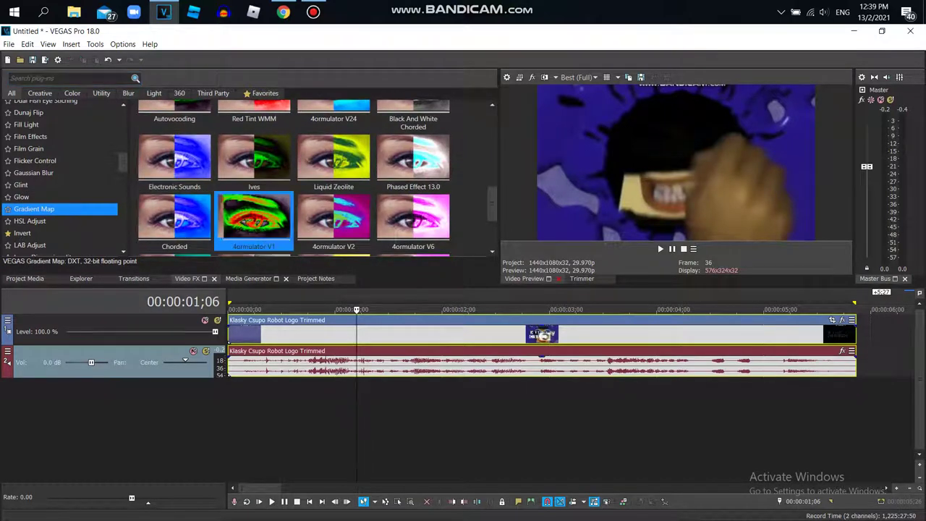
left_click(174, 218)
left_click_drag(174, 218, 476, 343)
left_click(476, 327)
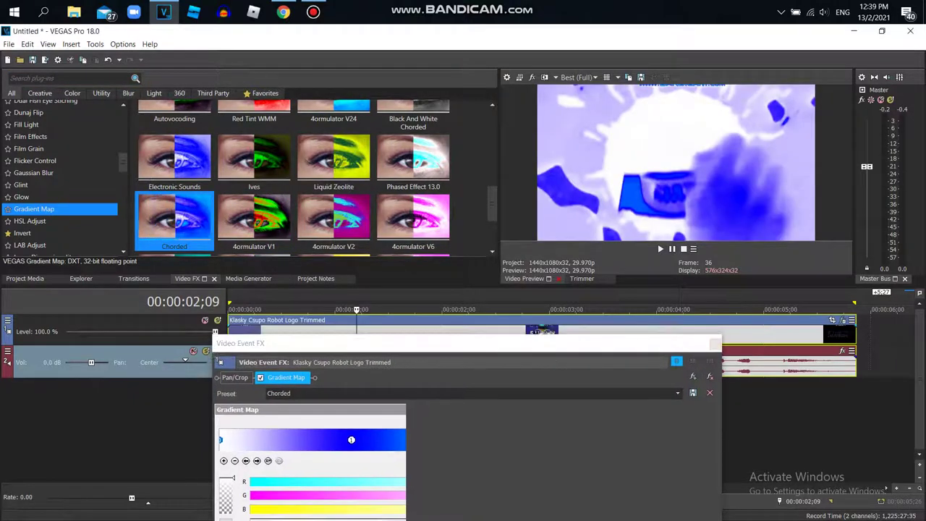
Step: Check the reference frame on YouTube and set the gradient's last colour stop to white in VEGAS Pro
left_click(283, 11)
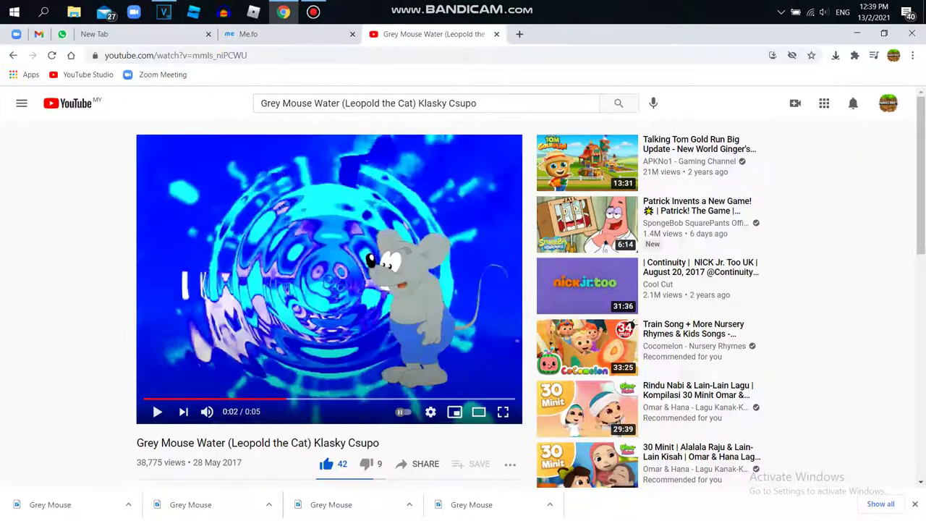
mouse_move(164, 12)
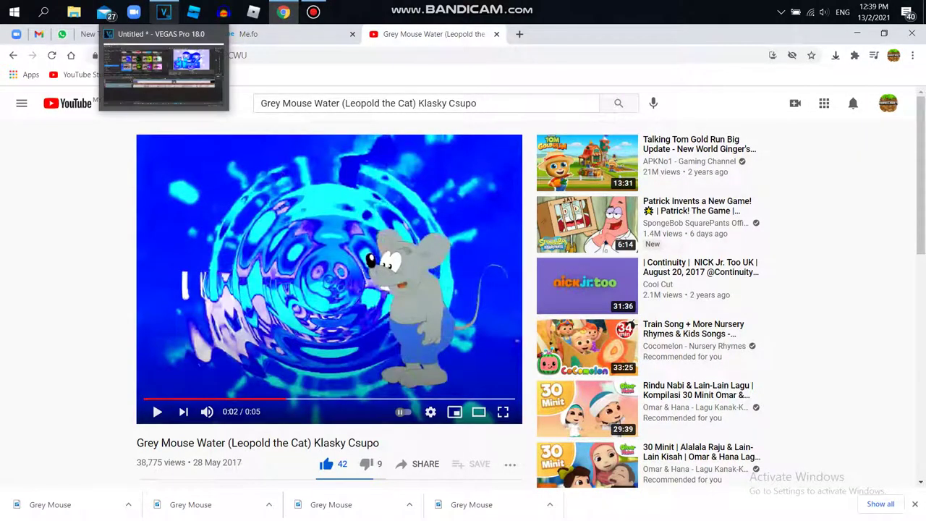
left_click(163, 69)
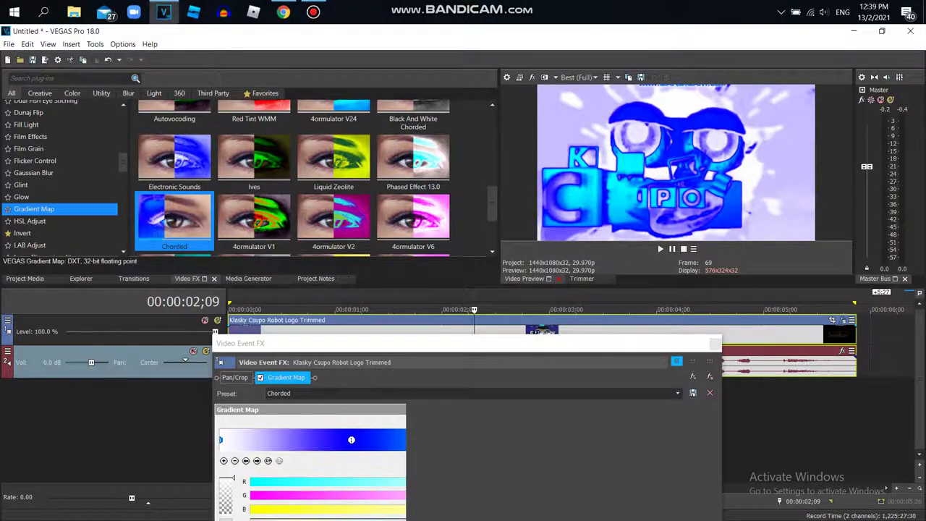
left_click(257, 461)
left_click(257, 461)
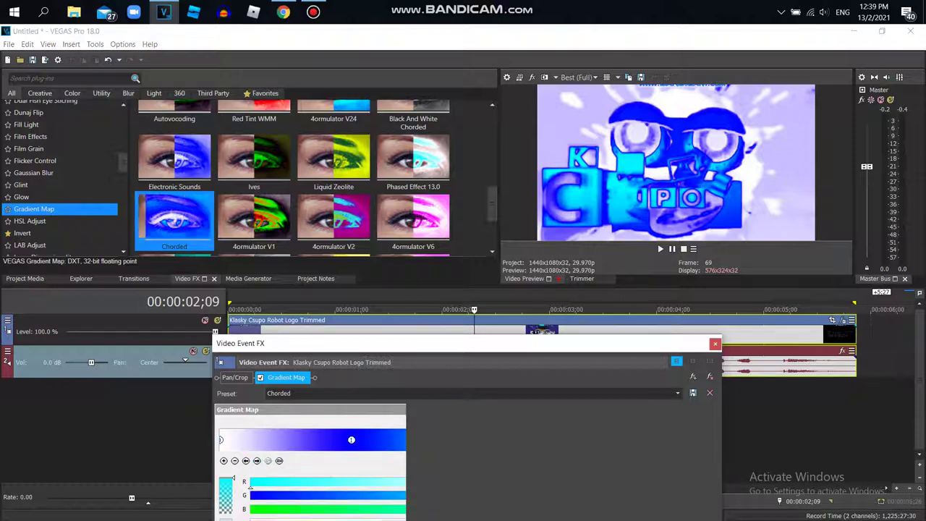
left_click_drag(449, 343, 454, 301)
left_click(329, 479)
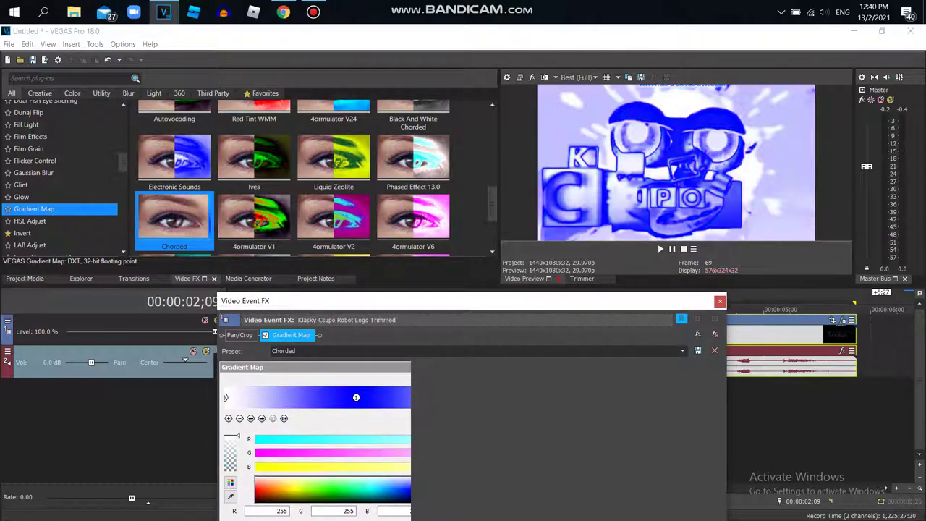
Step: Set the gradient's first colour stop to cyan and compare the preview with the YouTube reference frame
left_click(251, 420)
left_click(251, 419)
left_click(371, 490)
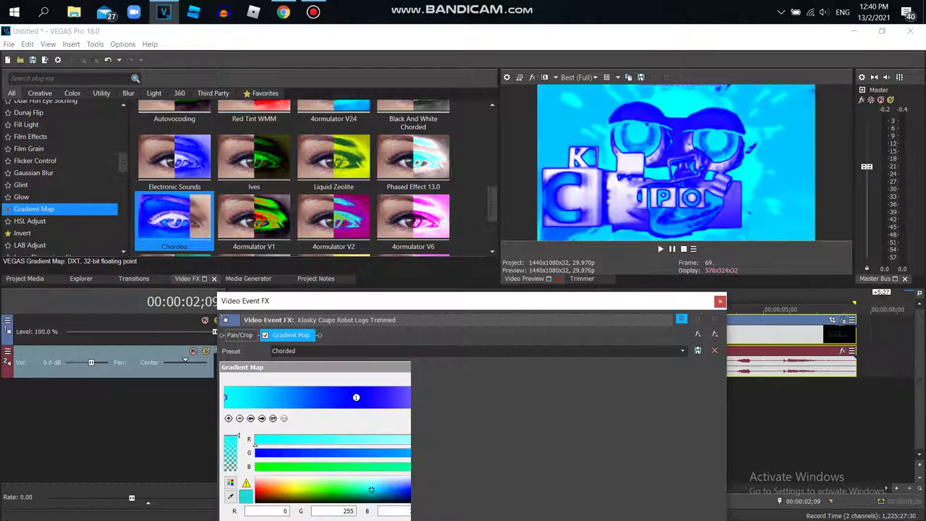
left_click(283, 12)
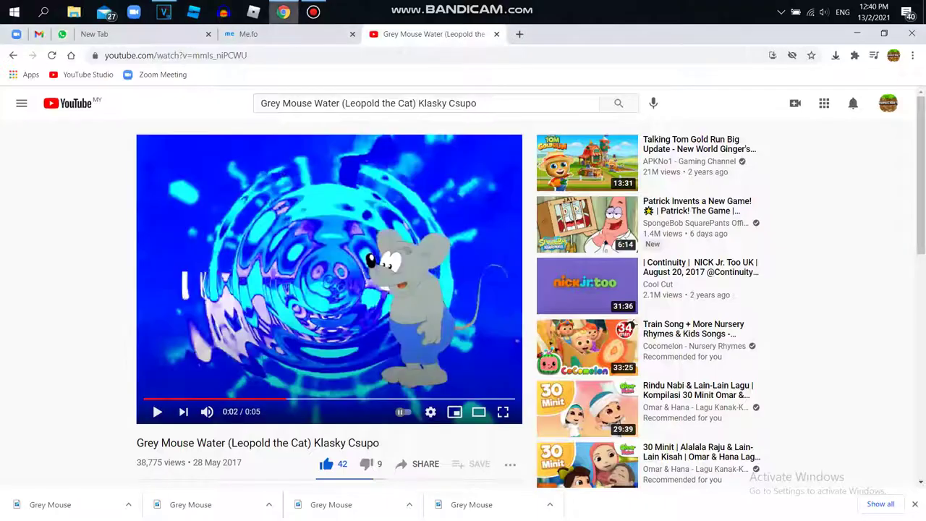
left_click(164, 12)
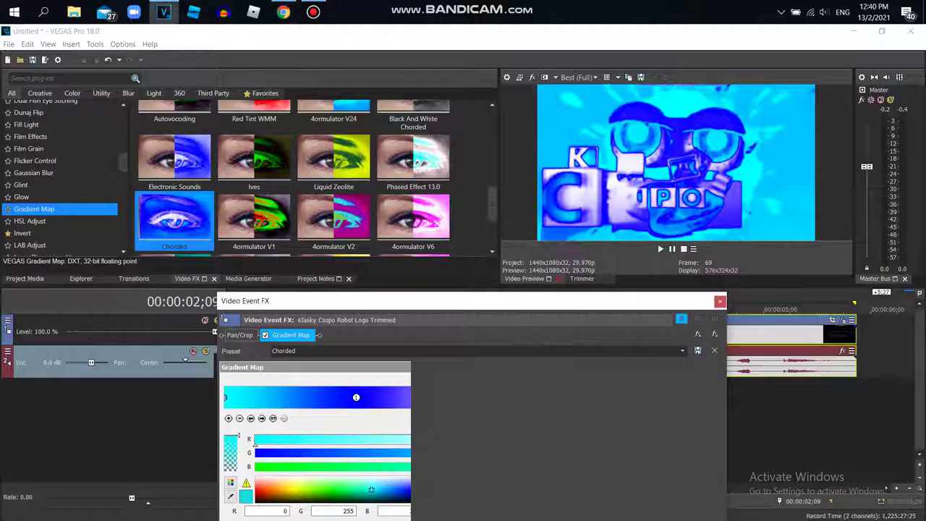
Step: Recolour the gradient's three stops to blue, white and cyan, from first to last
left_click_drag(487, 456, 255, 456)
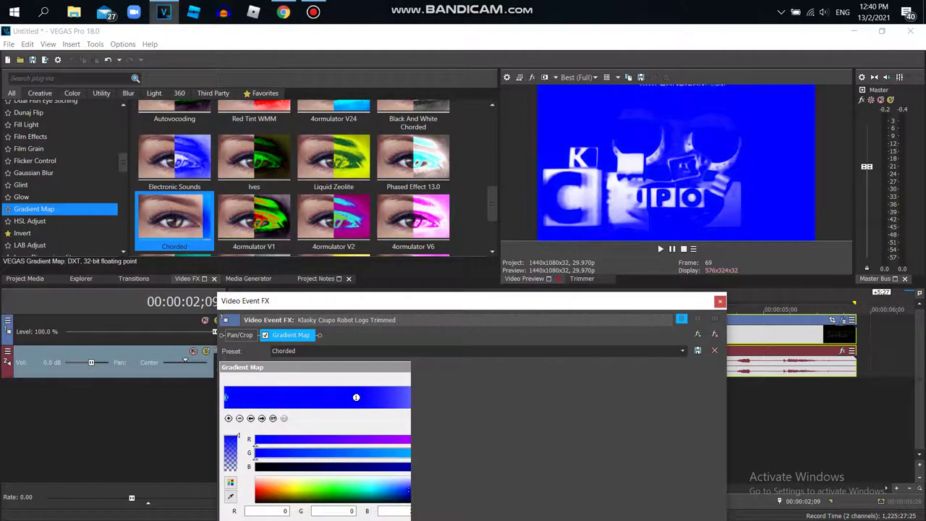
left_click(262, 419)
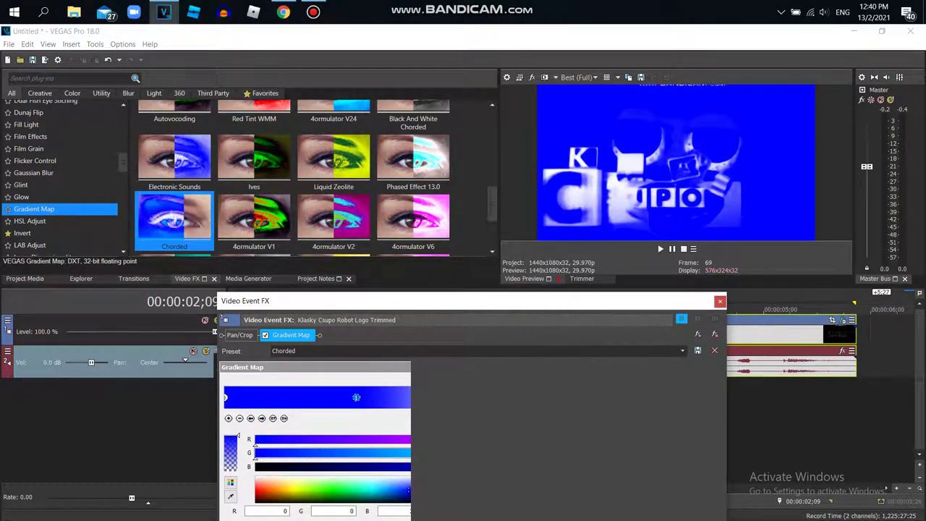
left_click(370, 490)
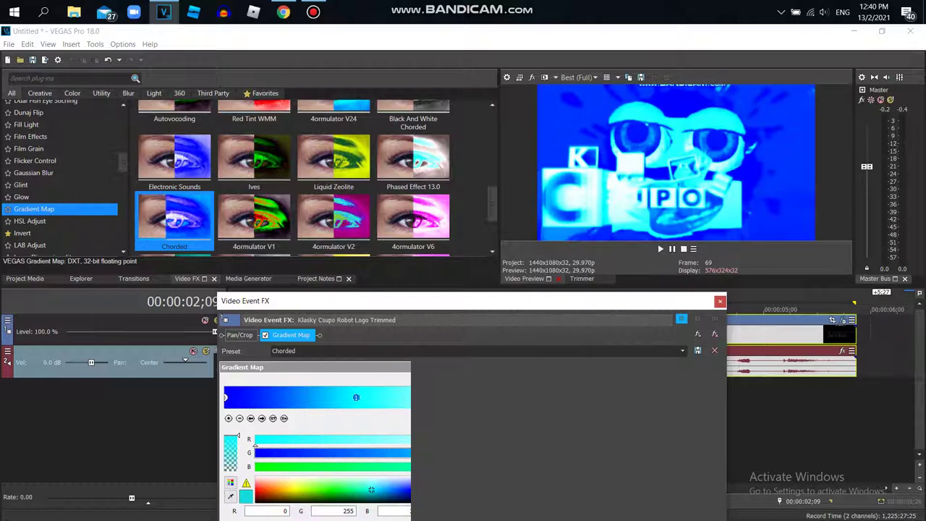
left_click_drag(371, 490, 257, 477)
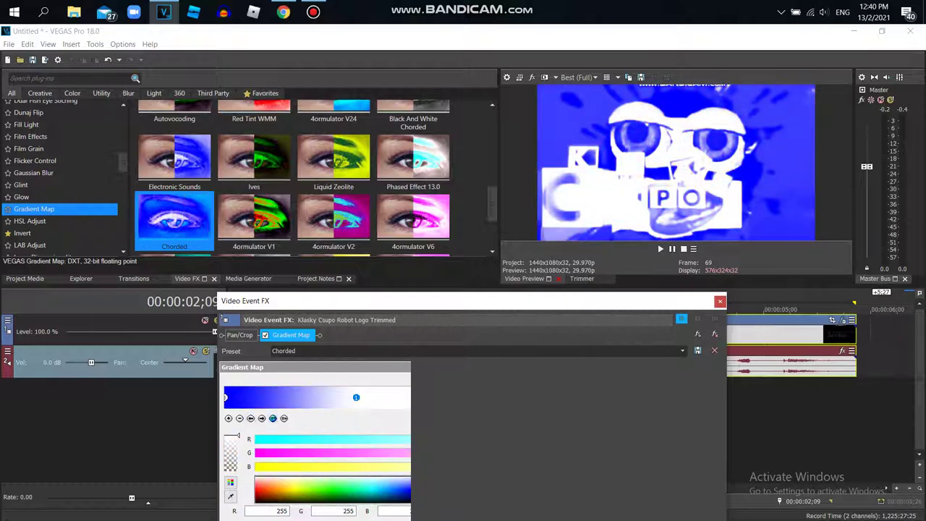
left_click(371, 490)
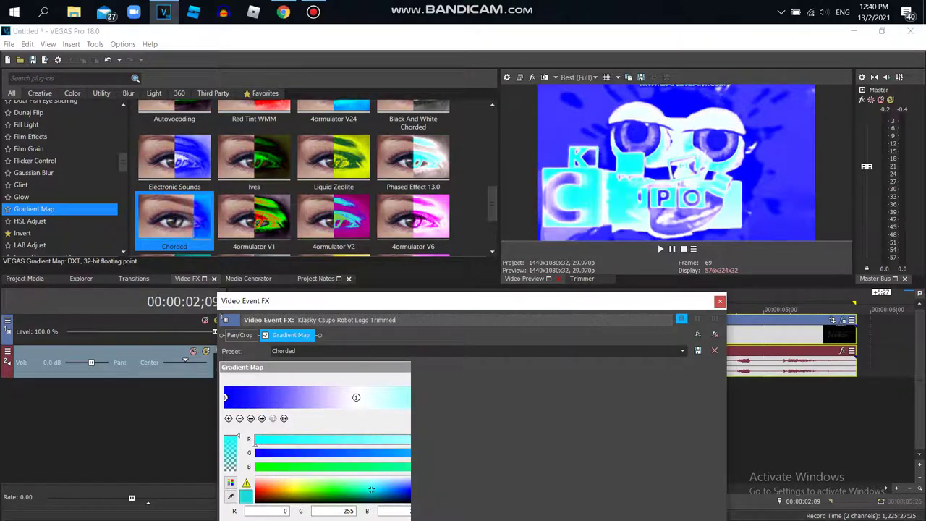
Step: Set the gradient's first colour stop to white and its middle stop to blue
left_click(250, 418)
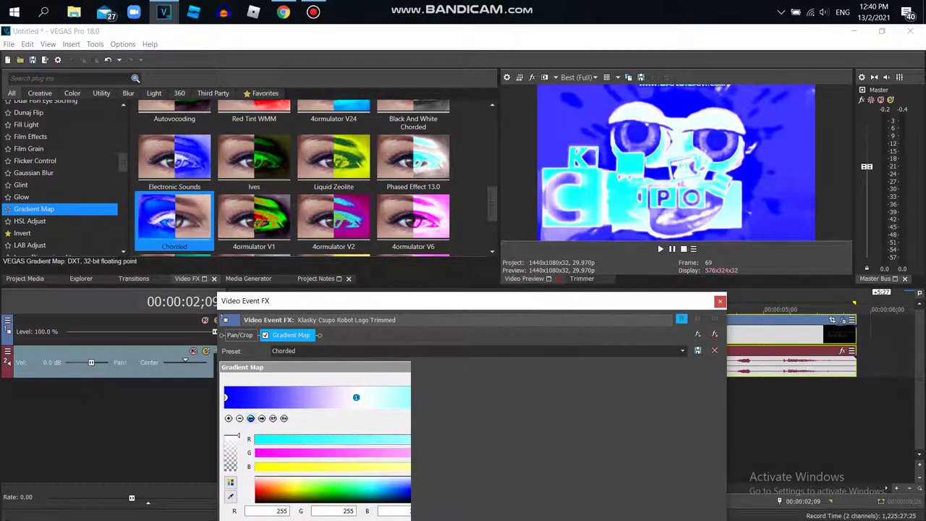
left_click(250, 418)
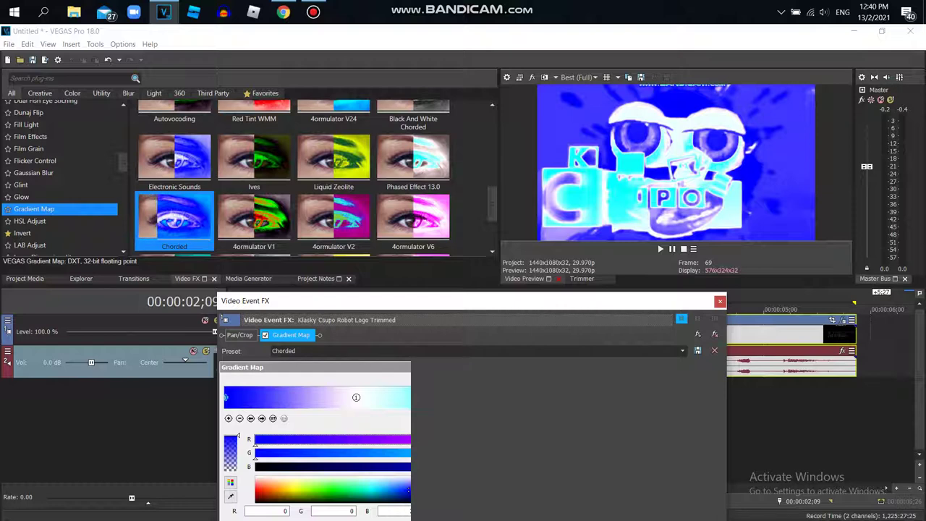
left_click(257, 477)
left_click(262, 418)
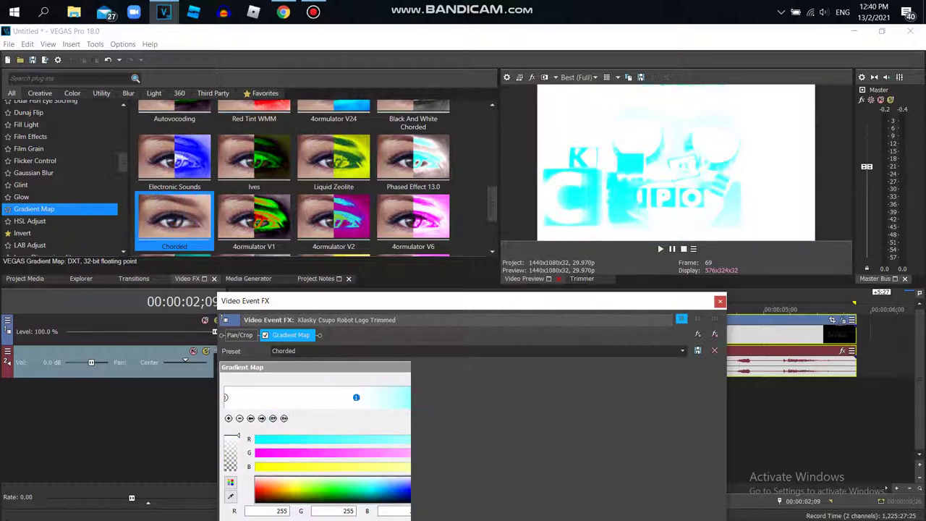
left_click(371, 490)
left_click(409, 491)
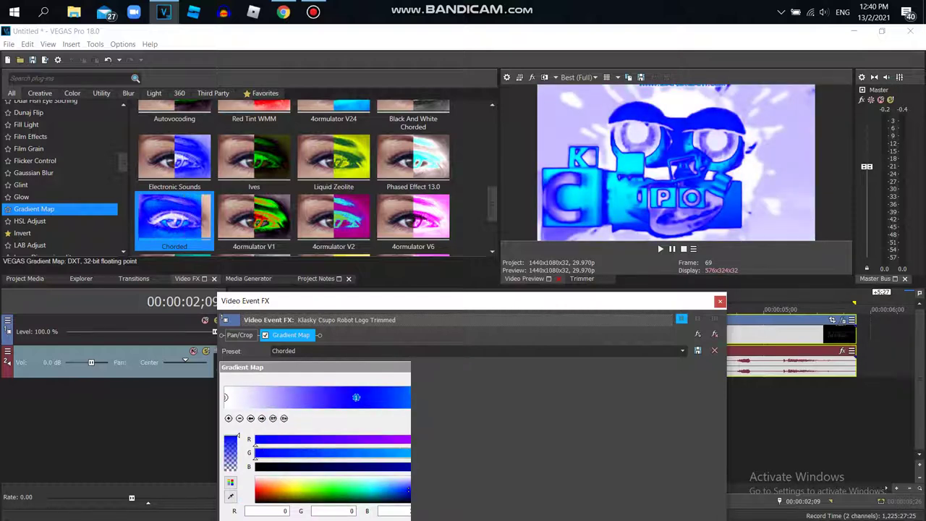
left_click(262, 418)
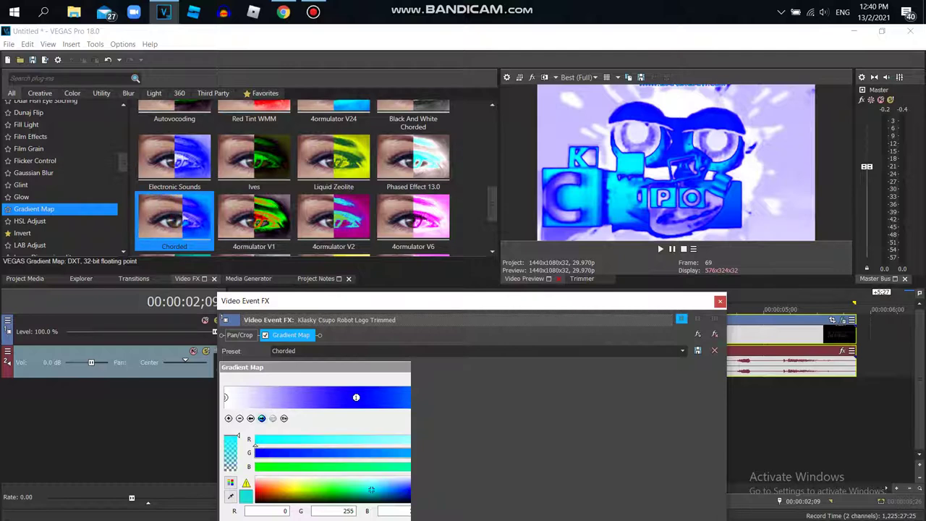
Step: Change the gradient's first colour stop from white to cyan and check the result against the YouTube reference frame
left_click(250, 418)
left_click(250, 418)
left_click(370, 490)
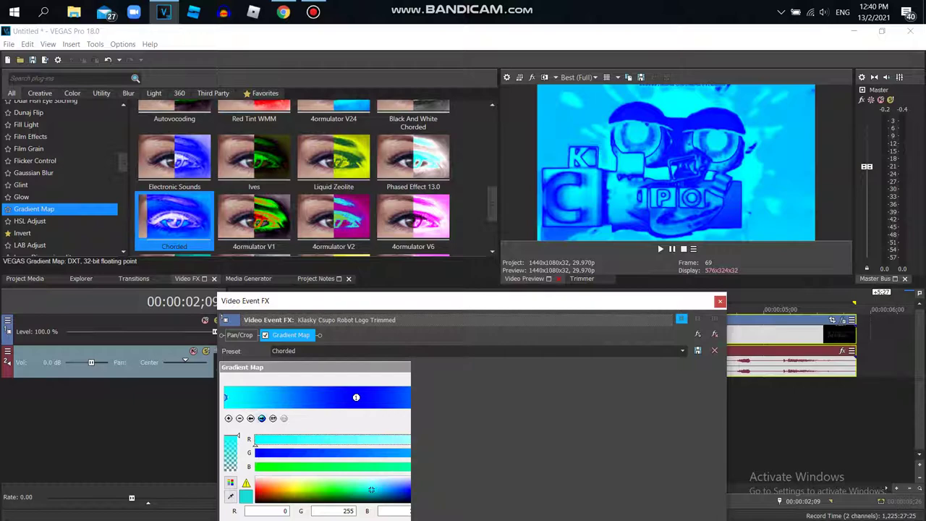
left_click(283, 12)
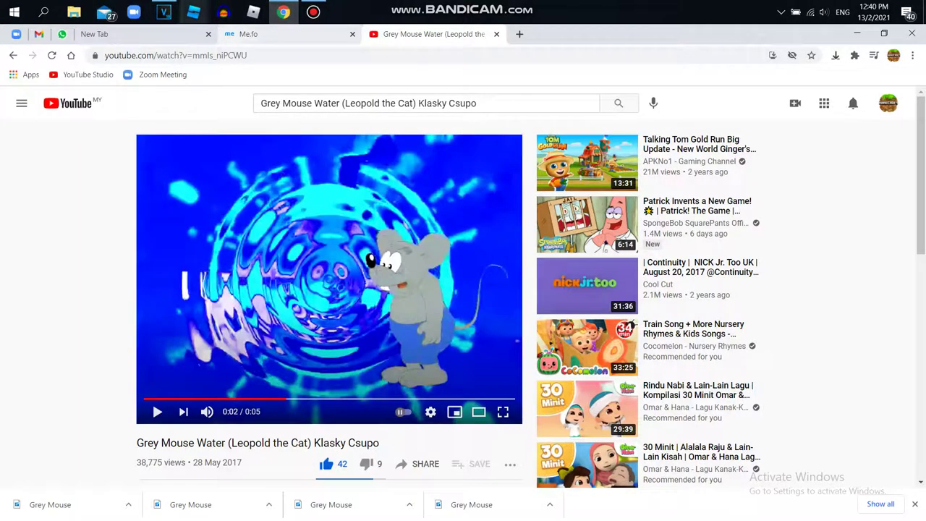
left_click(164, 11)
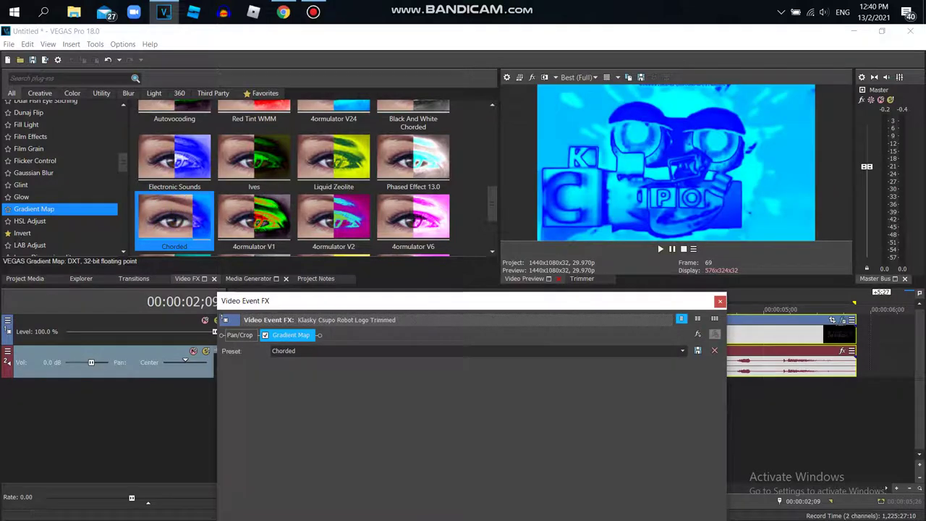
Step: Replace the edited Gradient Map on the video event with a single fresh copy of the Chorded preset
left_click(715, 334)
double_click(174, 218)
double_click(174, 219)
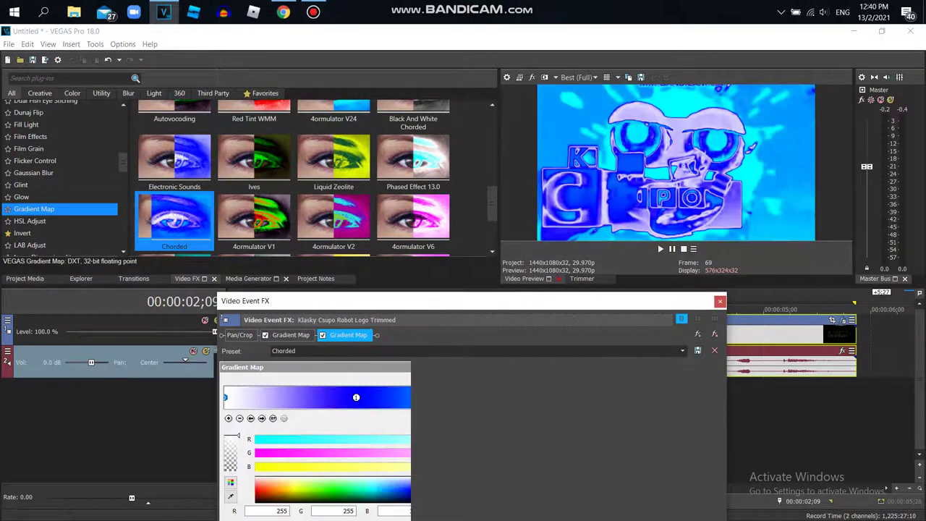
left_click(715, 334)
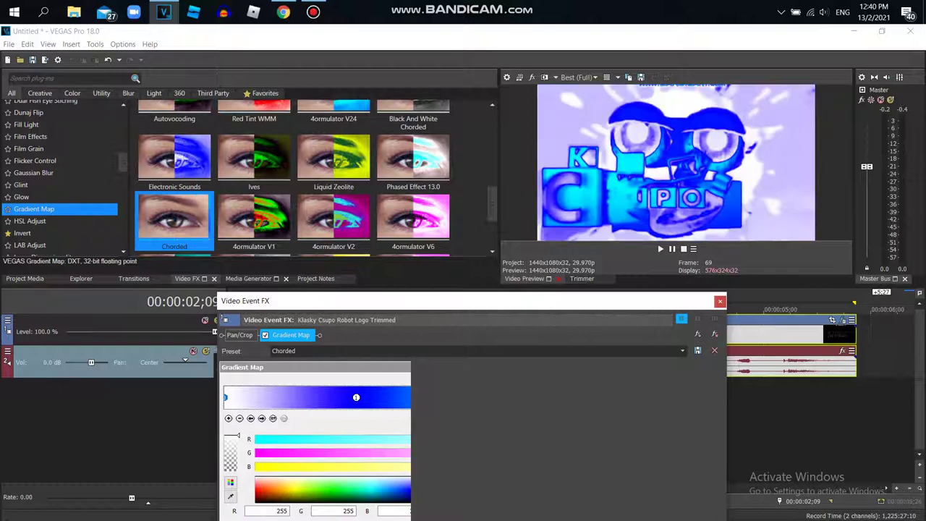
Step: Try a cyan first stop in the fresh gradient against the YouTube reference frame and undo it
left_click(371, 490)
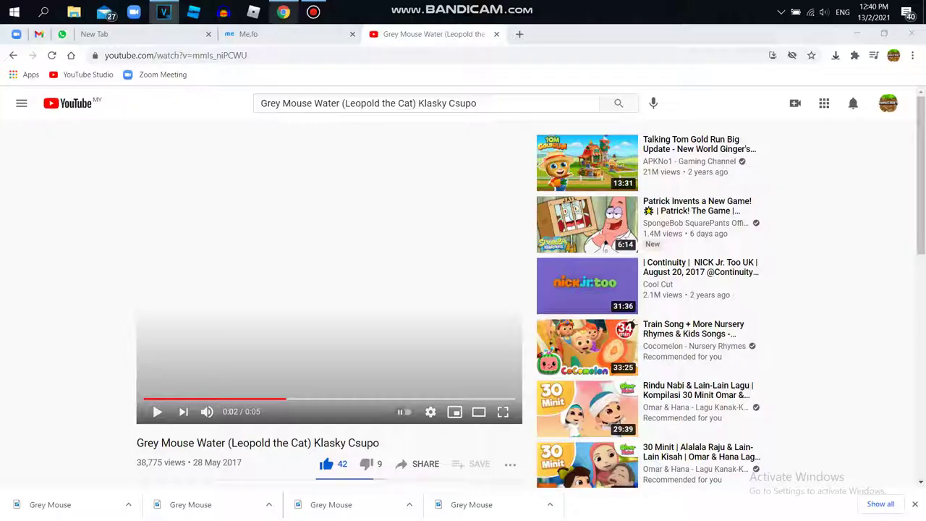
left_click(283, 12)
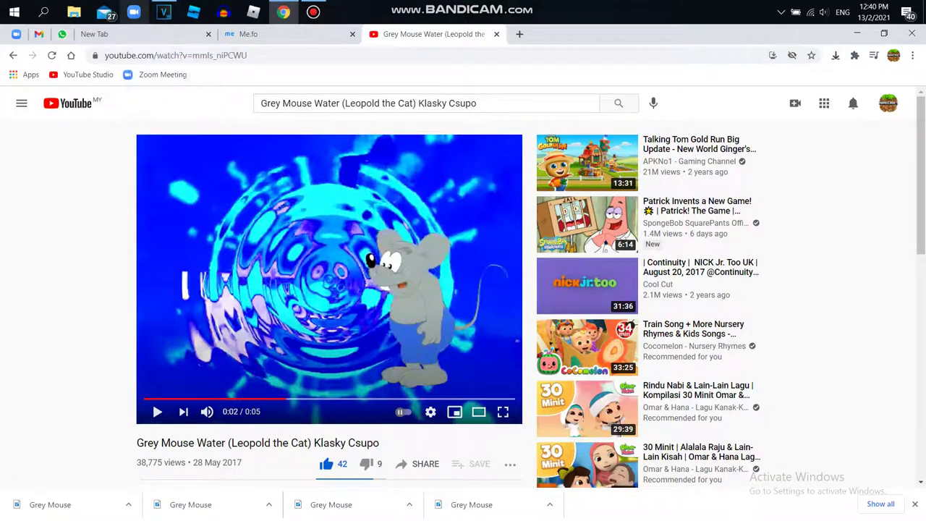
left_click(163, 11)
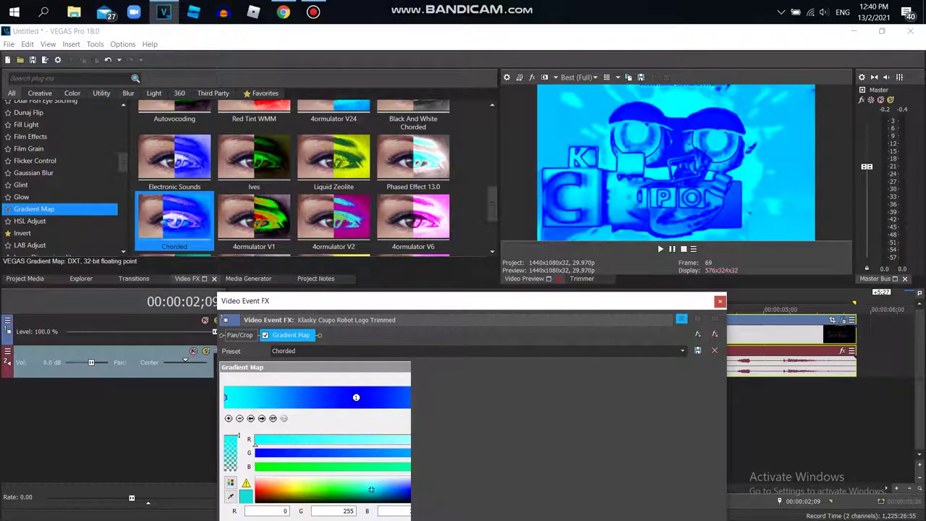
key("ctrl+z")
key("ctrl+z")
key("ctrl+z")
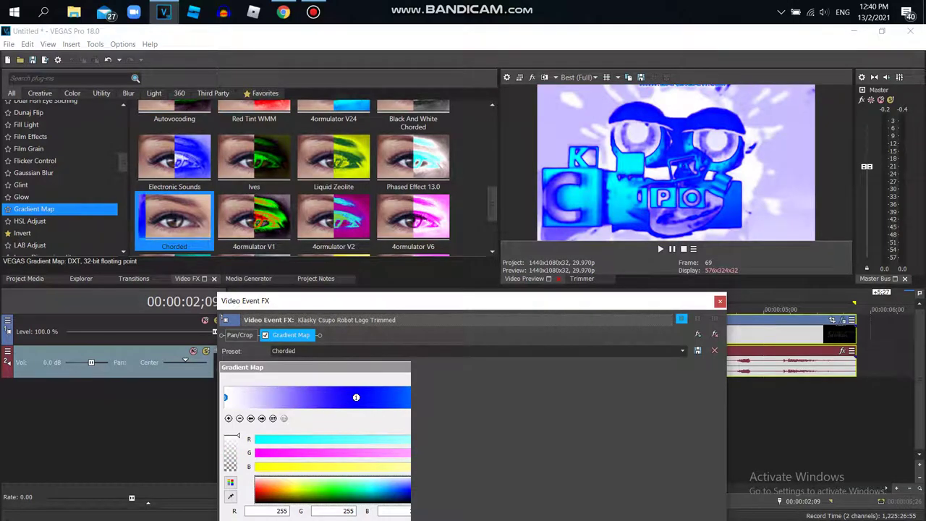
Step: Set the Chorded gradient's first colour stop to cyan and its last stop to white
left_click(256, 440)
left_click(262, 419)
left_click(262, 419)
left_click(303, 486)
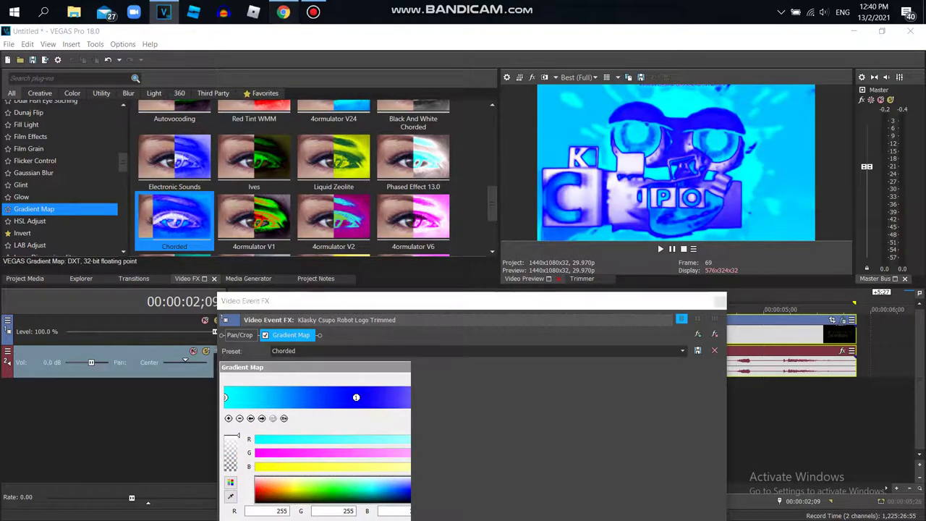
Step: Check the YouTube reference frame, then set the gradient's second stop to blue and its first stop to cyan
left_click(283, 12)
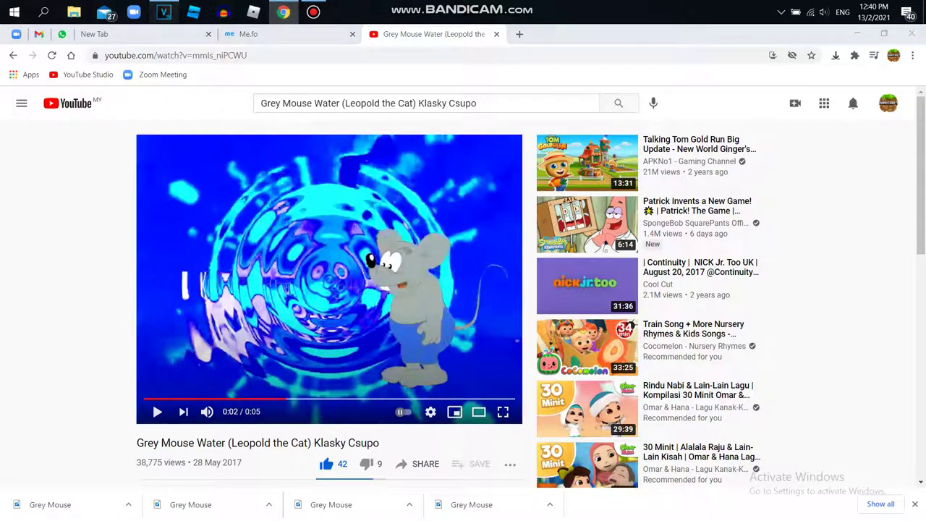
left_click(164, 11)
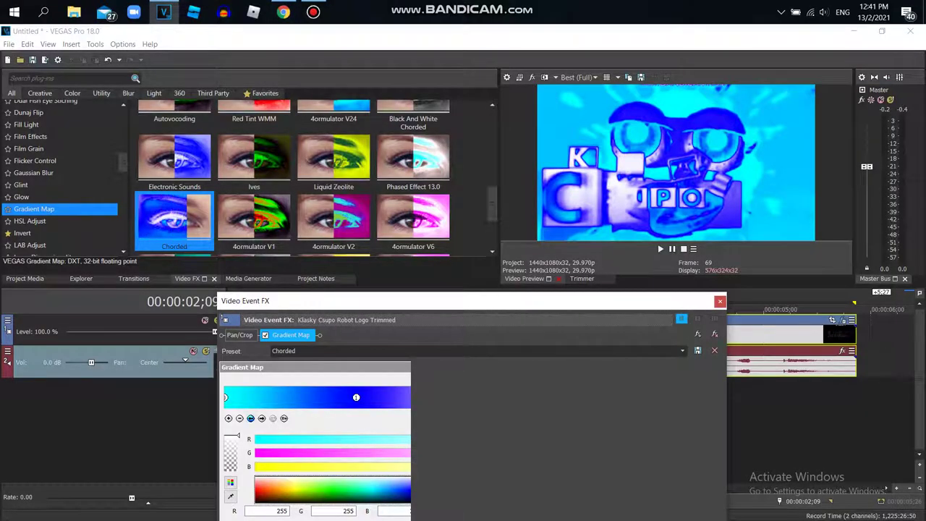
left_click(251, 418)
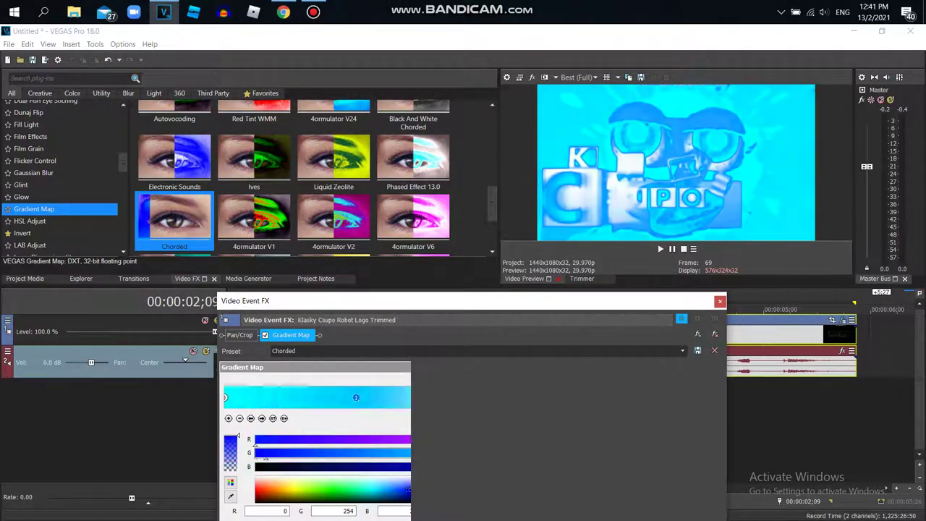
left_click(250, 418)
mouse_move(261, 454)
left_mouse_down()
mouse_move(394, 458)
mouse_move(256, 457)
left_mouse_up()
left_click(262, 418)
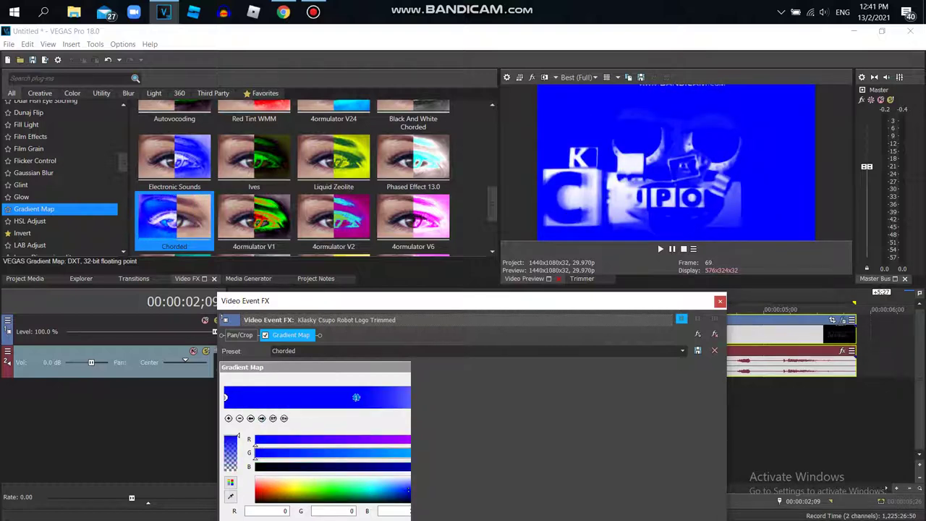
left_click(250, 418)
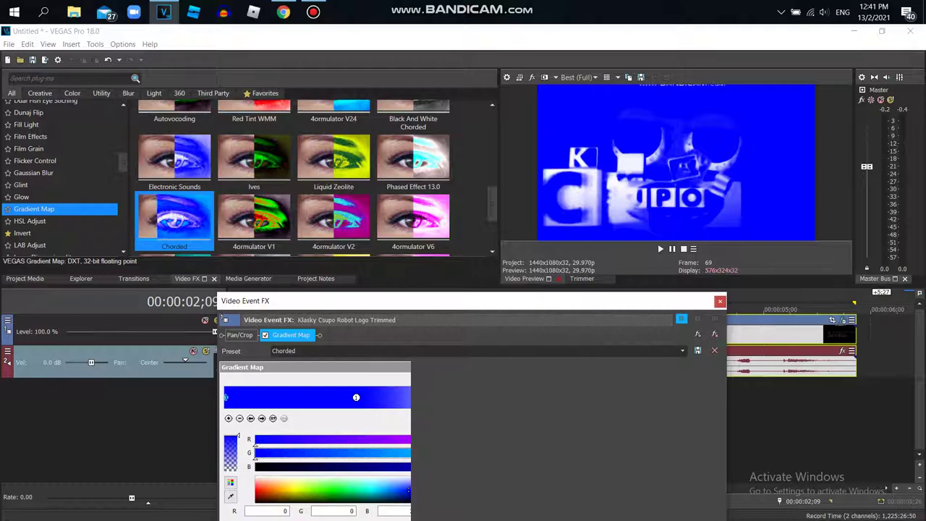
left_click(370, 490)
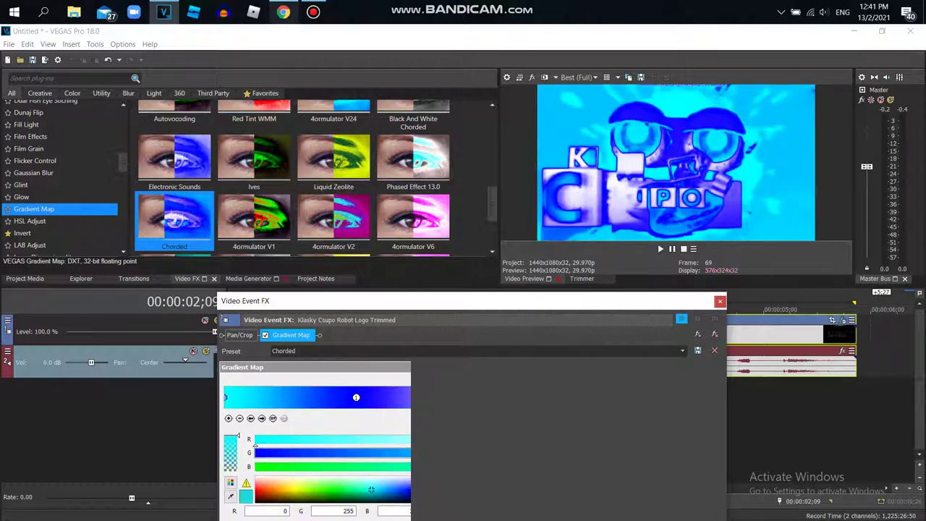
Step: Add a blue stop at the gradient's start ahead of the cyan stop and compare with the YouTube reference frame
left_click(283, 12)
key("alt+Tab")
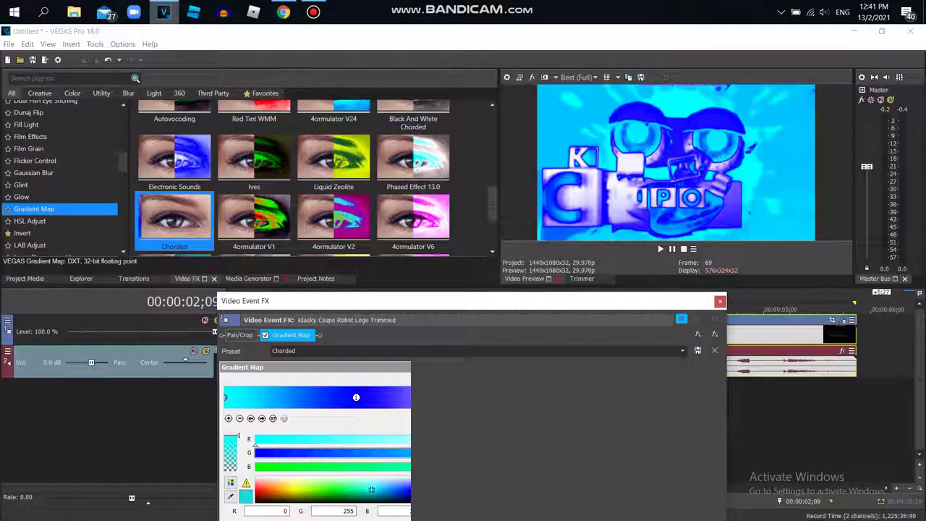
left_click(373, 490)
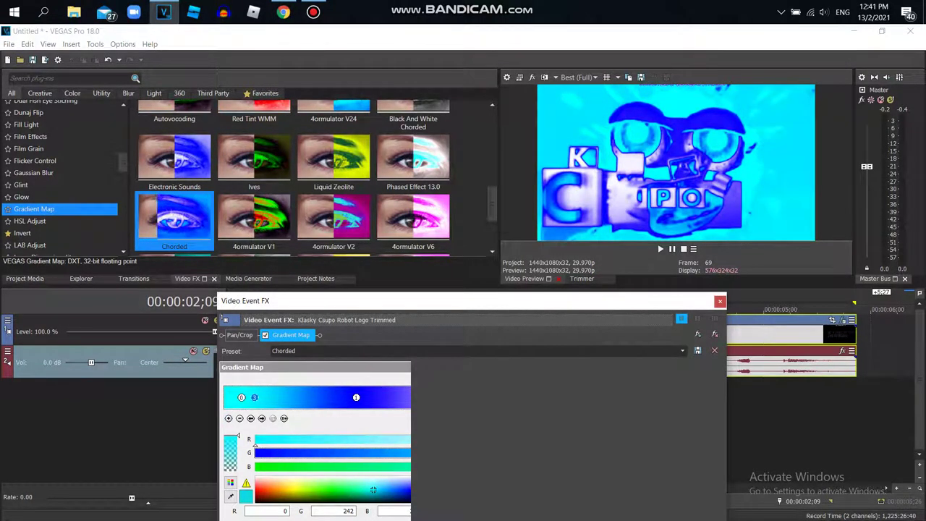
left_click_drag(254, 397, 225, 398)
left_click_drag(374, 490, 409, 492)
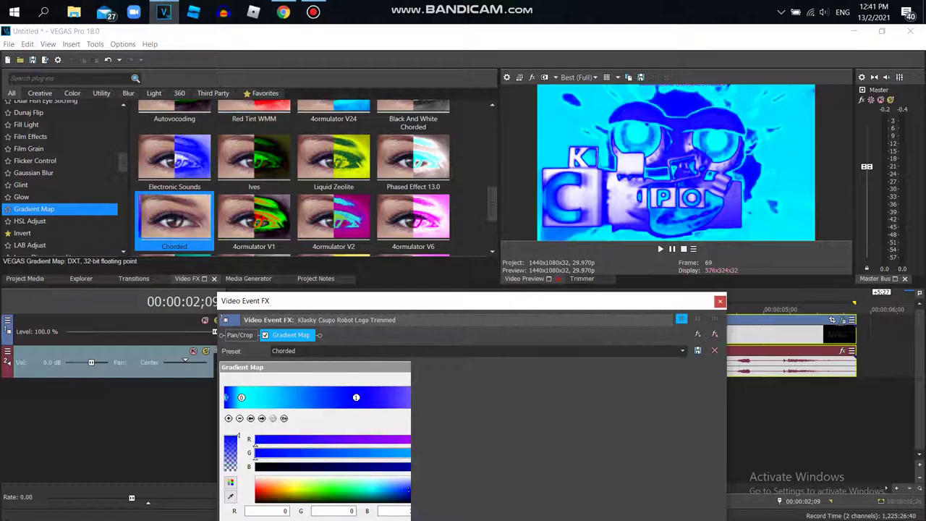
left_click(283, 11)
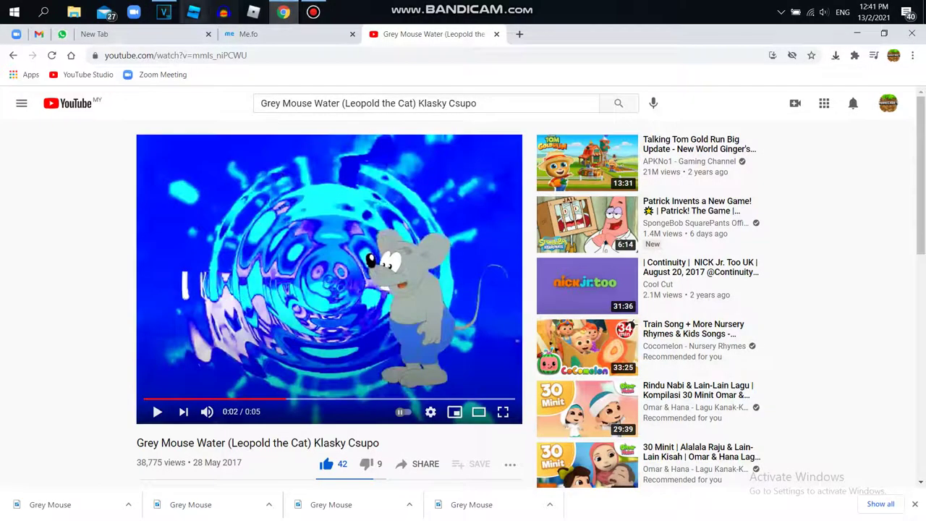
left_click(164, 11)
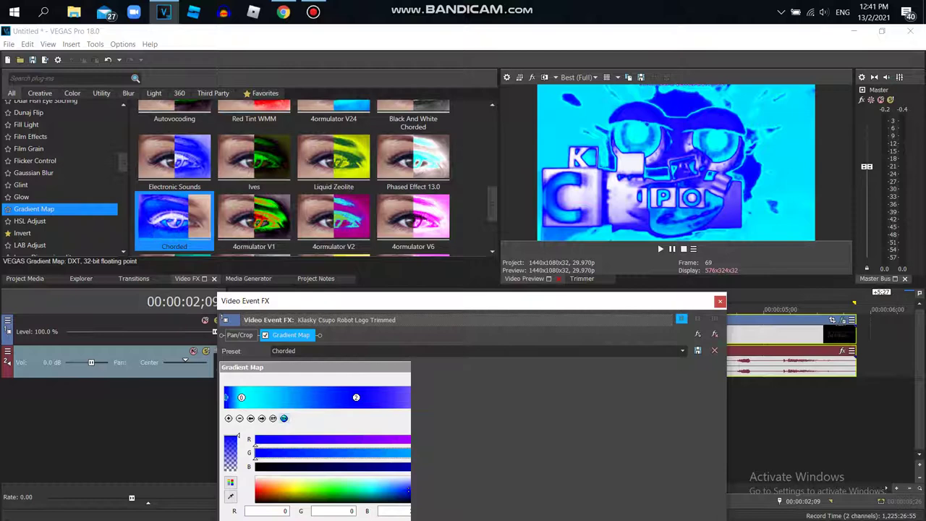
Step: Move the cyan stop closer to the blue middle stop, set the first stop to cyan, and check the reference frame
left_click_drag(241, 398, 294, 397)
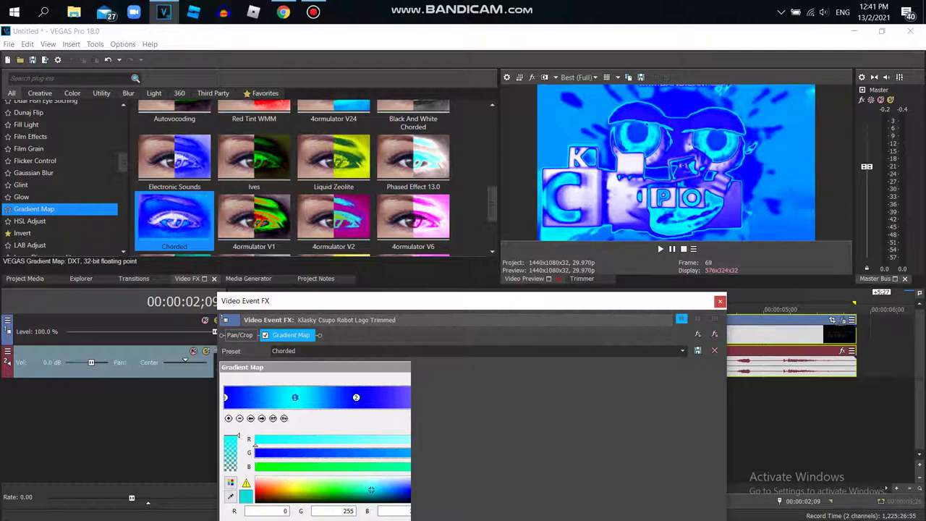
left_click(225, 398)
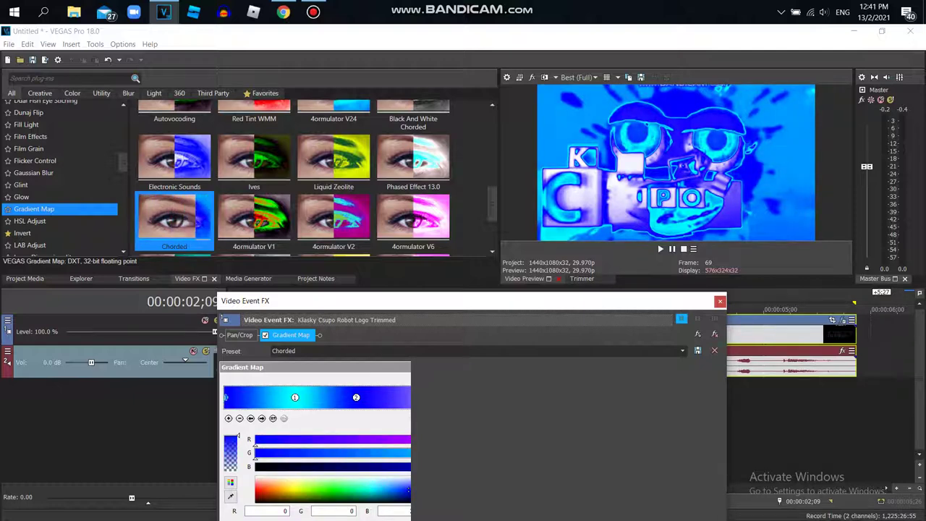
left_click(370, 490)
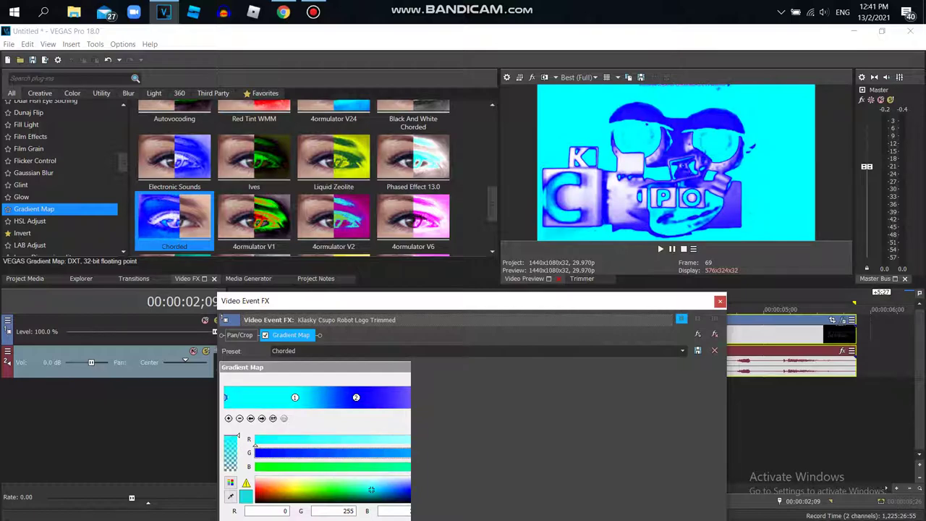
left_click(283, 12)
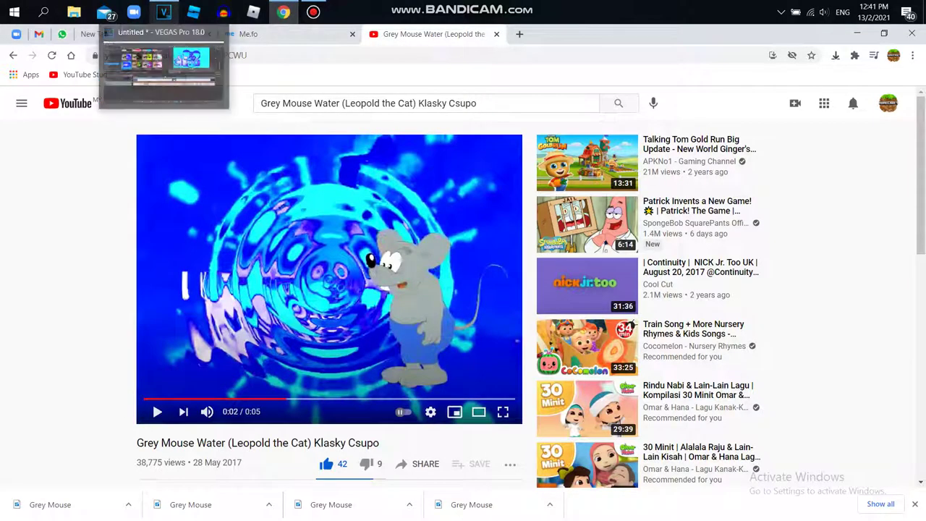
left_click(164, 12)
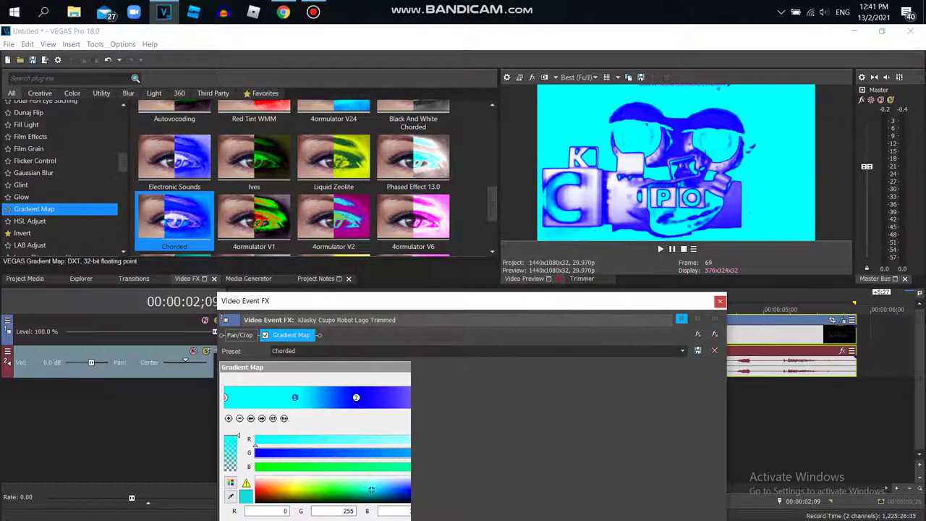
Step: Shift the stop between the first and middle stops slightly toward the start, colour it blue, and recheck the reference
mouse_move(295, 397)
left_mouse_down()
mouse_move(273, 398)
mouse_move(288, 397)
left_mouse_up()
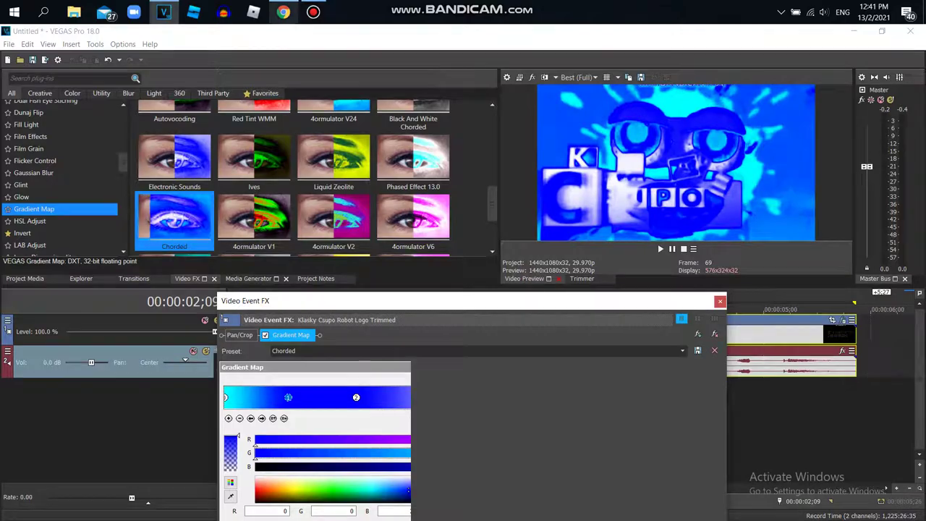
left_click(283, 12)
left_click(164, 12)
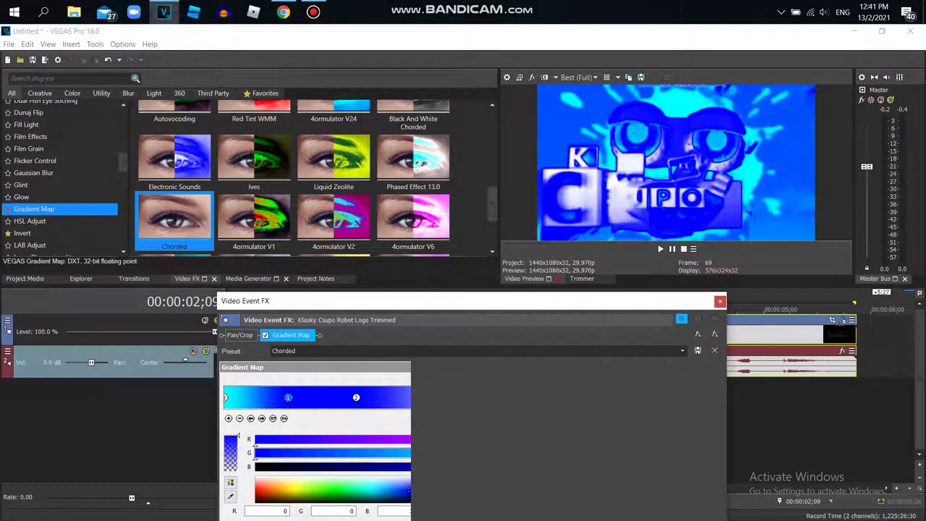
Step: Reposition the third gradient stop against the YouTube reference frame, leaving it slightly closer to the white end
left_click_drag(356, 397, 326, 398)
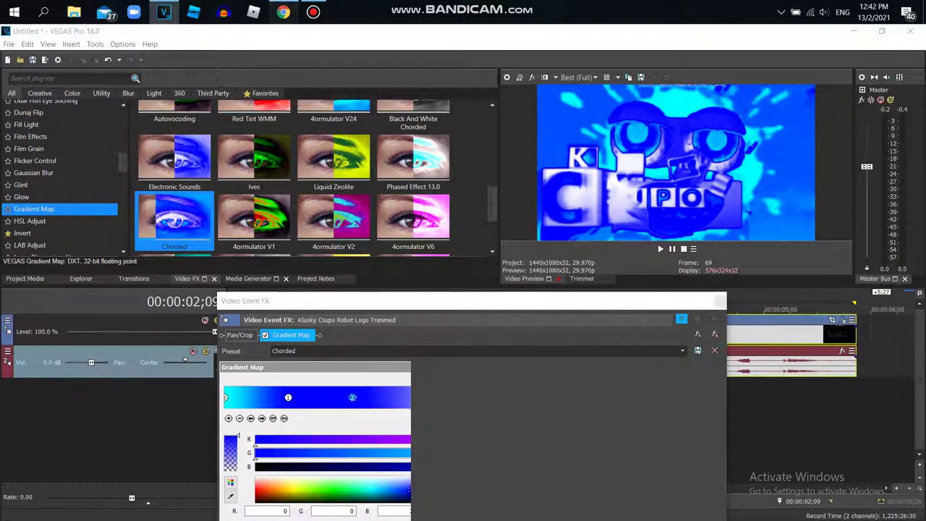
left_click(283, 11)
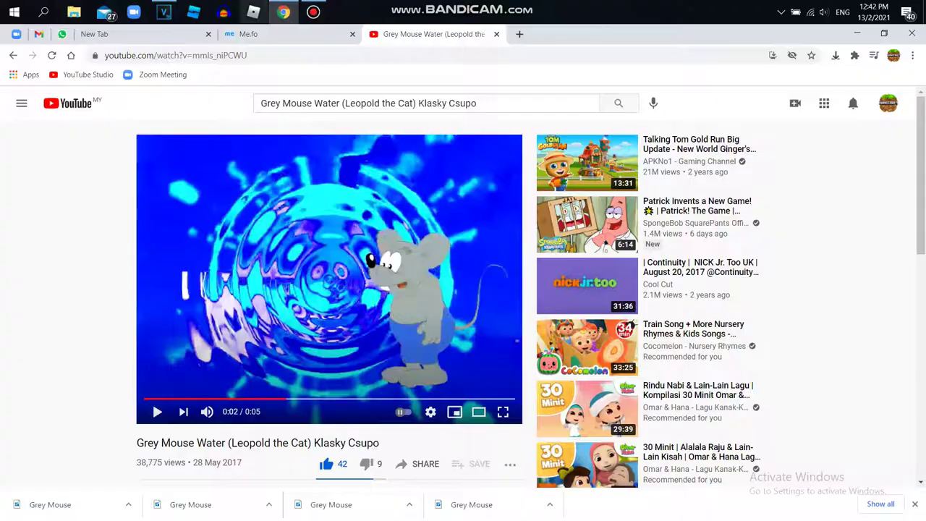
left_click(164, 12)
left_click_drag(352, 397, 371, 397)
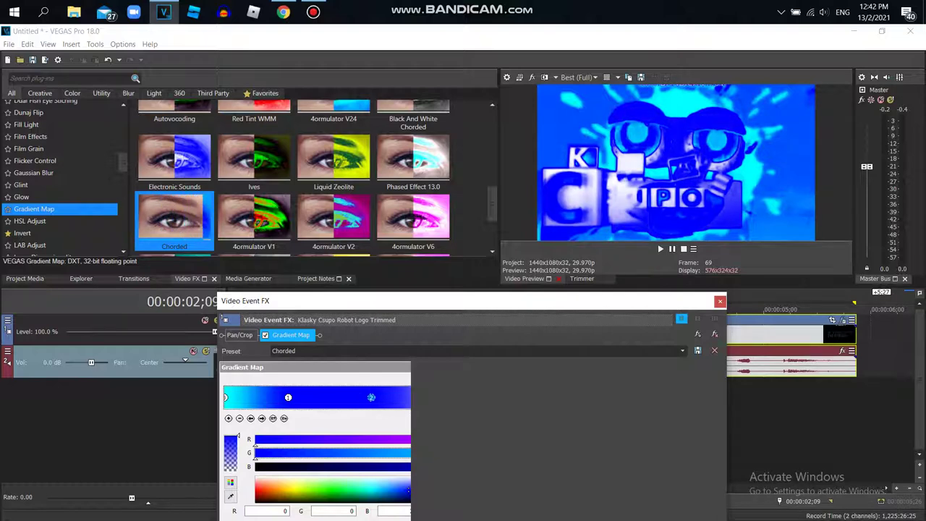
Step: Uncover the timeline and preview the recoloured logo clip at 00:00:01;25
left_click_drag(471, 301, 468, 392)
left_click(435, 310)
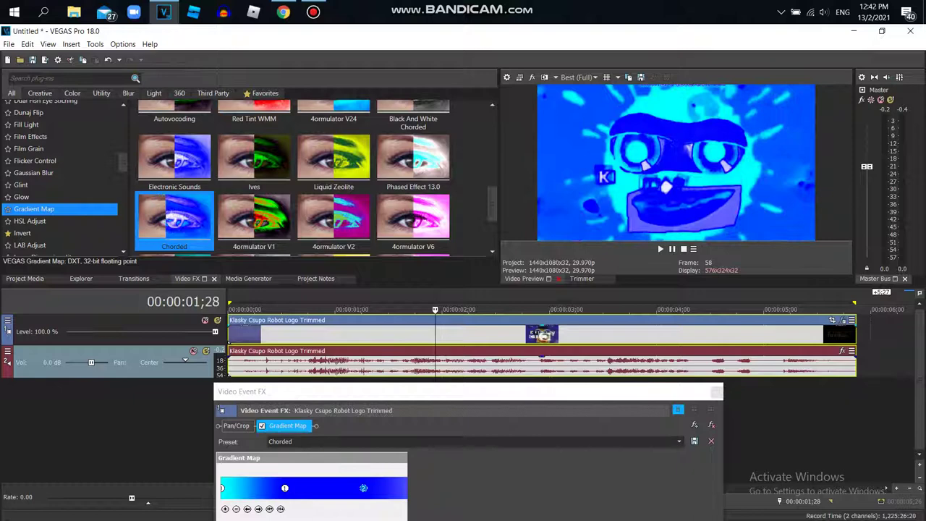
key("Left")
key("Left")
key("Left")
Step: Save the gradient as a preset named "Grey Mouse Water (Leopold the Cat) X" and close the event effects
left_click(463, 392)
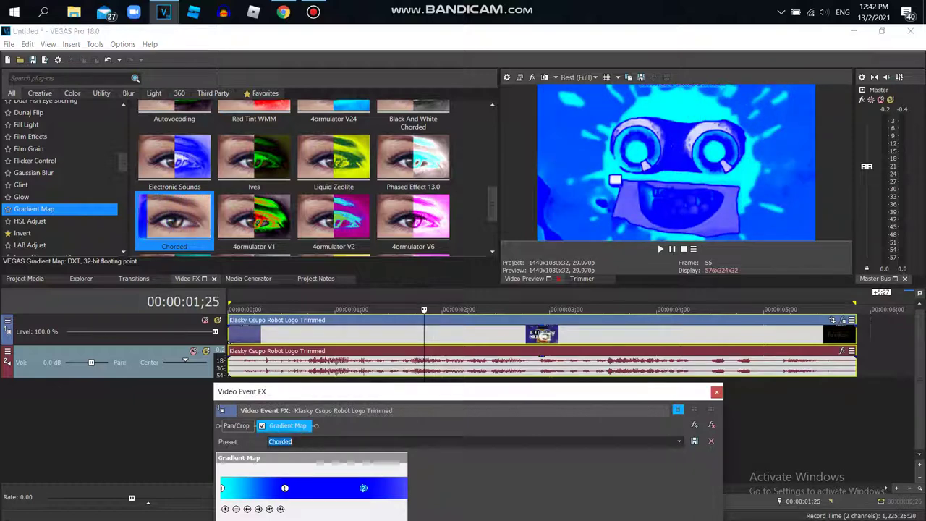
type("Grey Mouse Water (Leopold the Cat) Klasky Csupo")
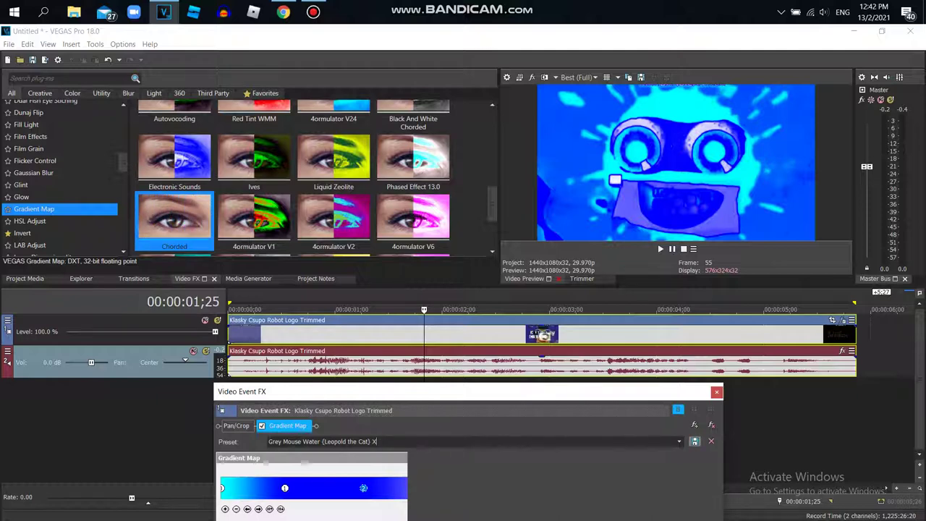
left_click(717, 391)
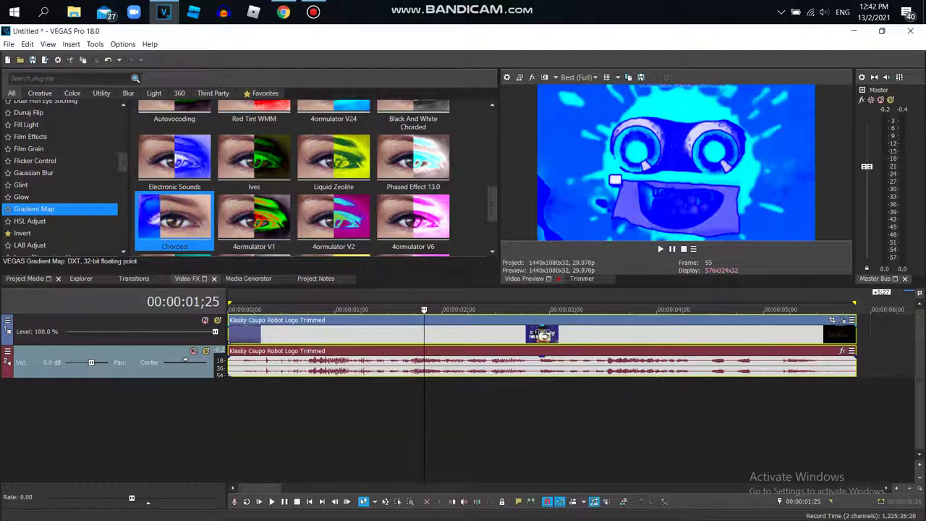
Step: Insert a new video track above the Klasky Csupo logo clip
scroll(58, 173, "down", 5)
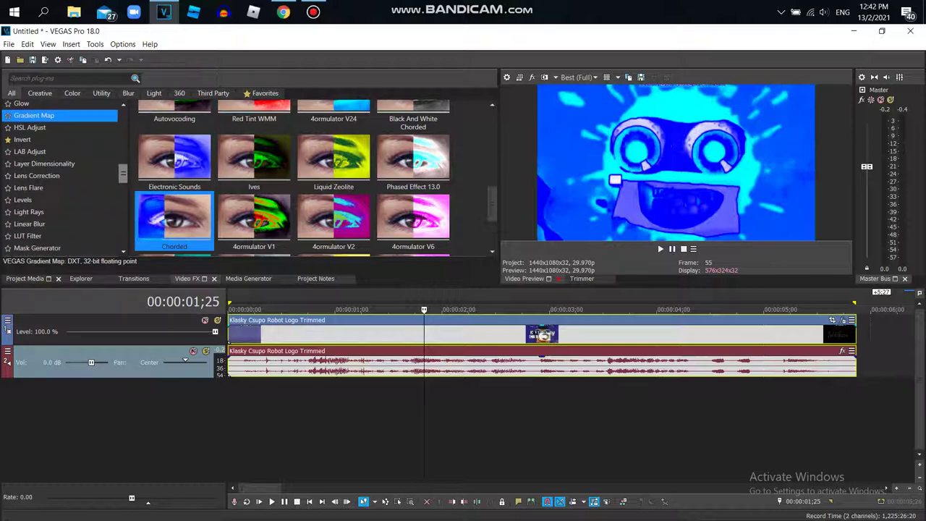
right_click(884, 327)
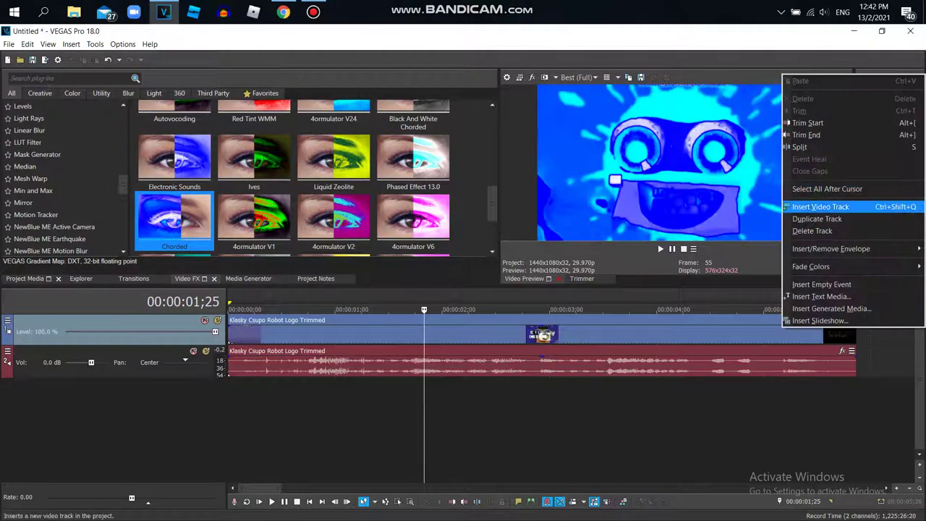
left_click(862, 207)
left_click(32, 59)
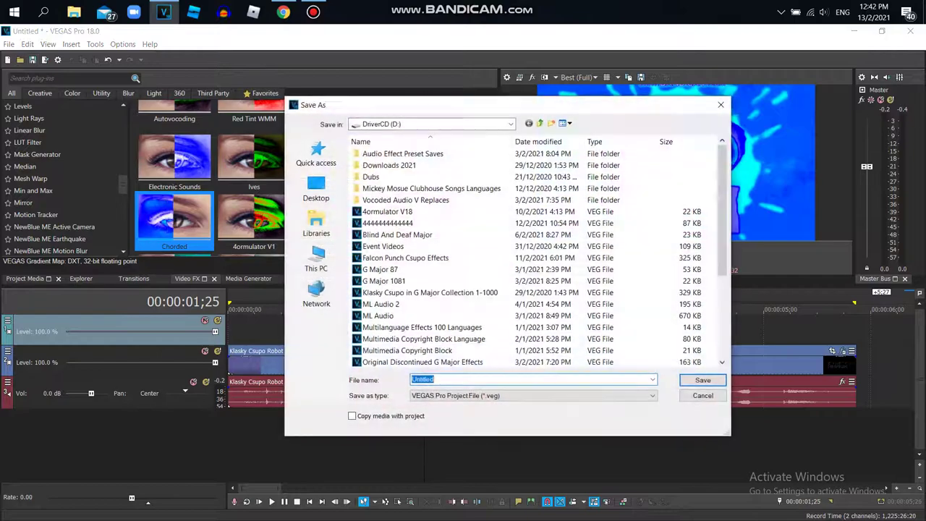
left_click(721, 105)
Step: Import the Radio Waves Height Map clip from the AYDEN Video File folder onto the new track
left_click(20, 61)
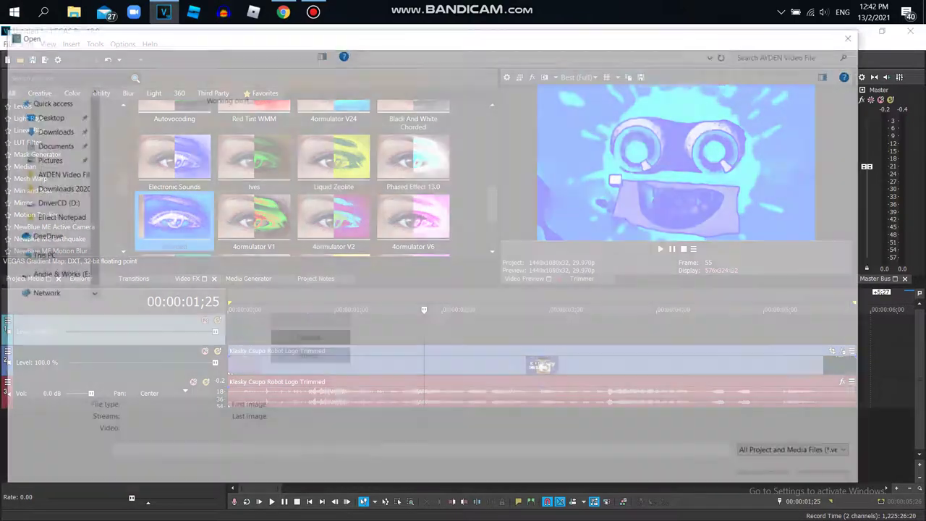
scroll(749, 116, "down", 15)
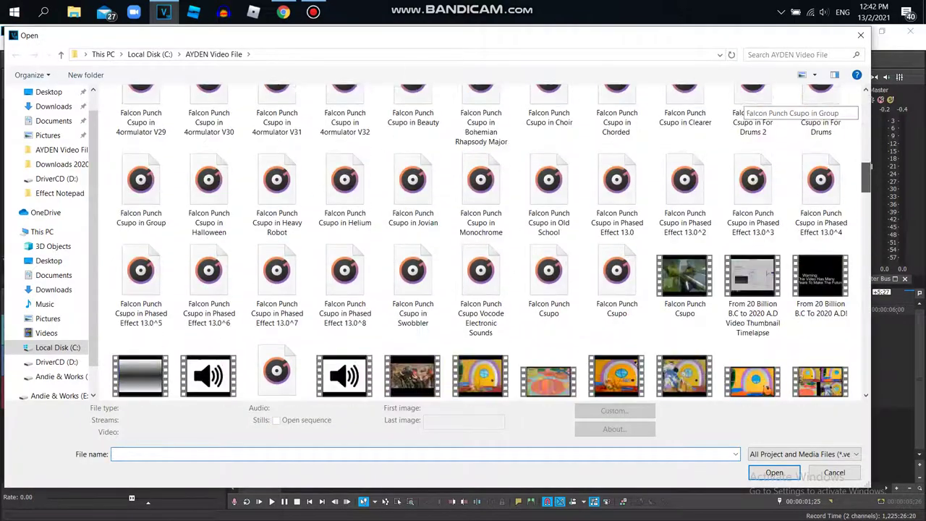
scroll(749, 115, "down", 12)
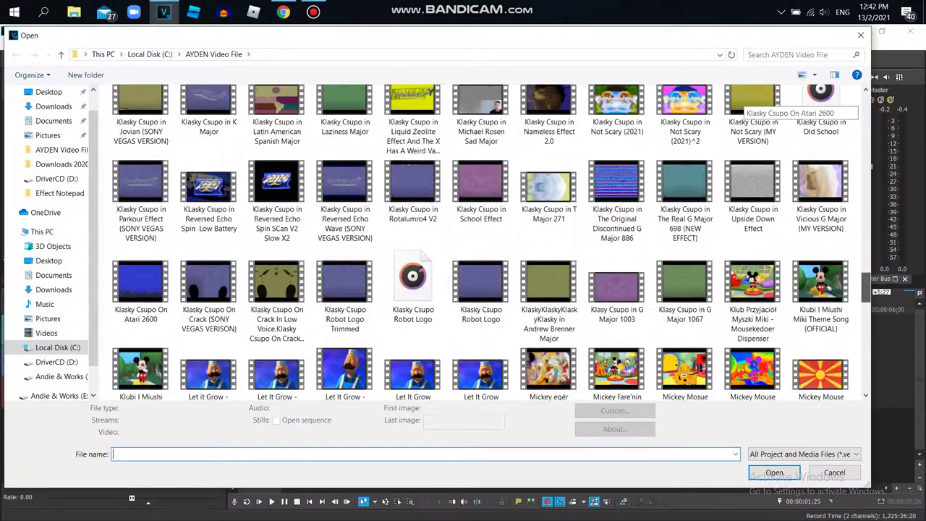
scroll(749, 115, "down", 12)
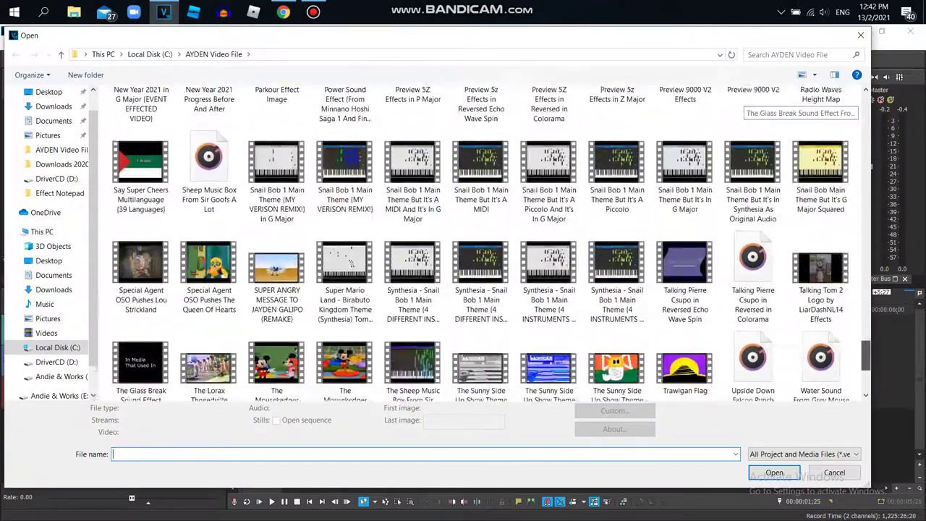
scroll(749, 116, "up", 5)
scroll(749, 116, "down", 1)
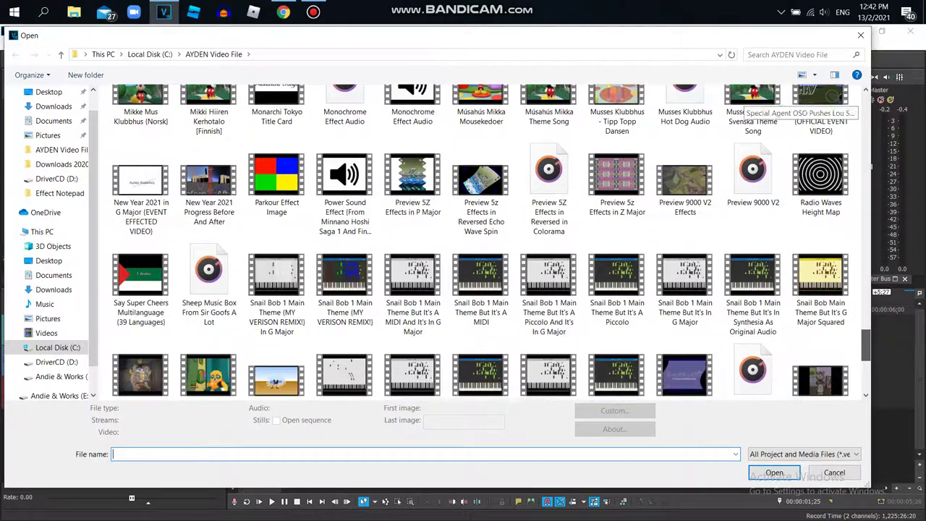
double_click(820, 181)
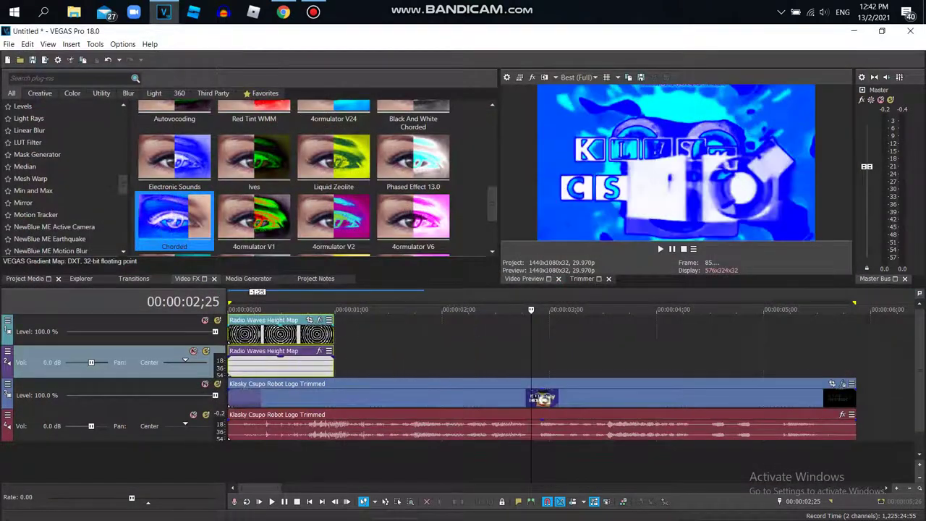
Step: Delete the height map's audio track and extend its video event to the end of the logo clip
right_click(384, 360)
left_click(418, 274)
left_click_drag(334, 333, 857, 334)
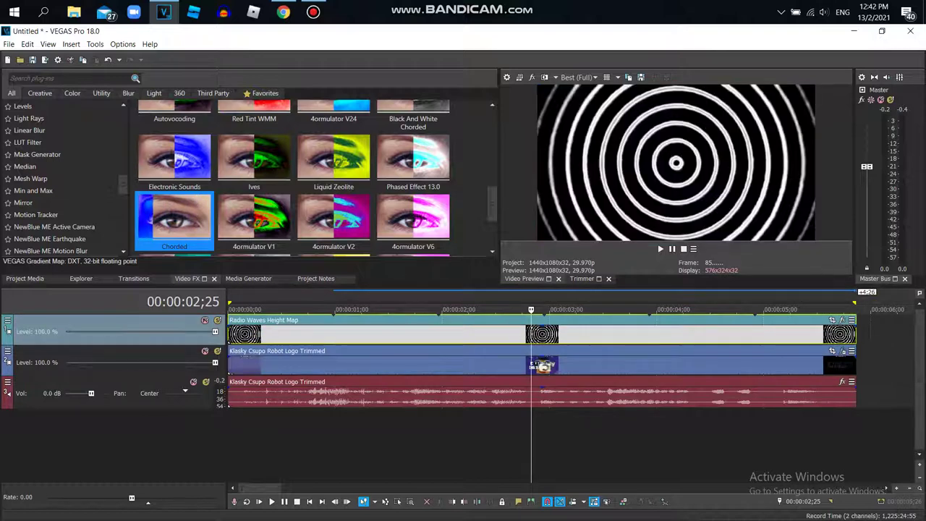
left_click(7, 320)
left_click(42, 346)
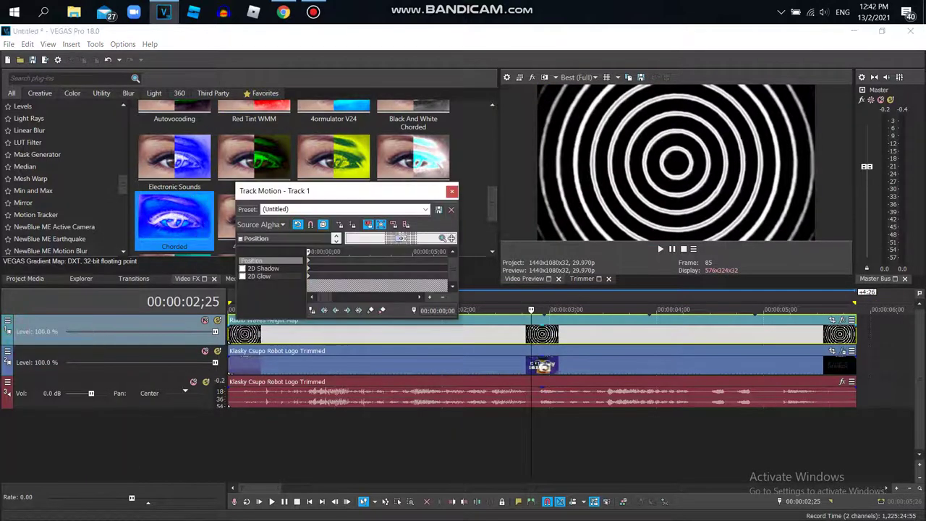
left_click(453, 192)
Step: Give the Radio Waves track a custom Height Map compositing mode with the Heavy Blend, Alpha Scales Channels preset
left_click(7, 320)
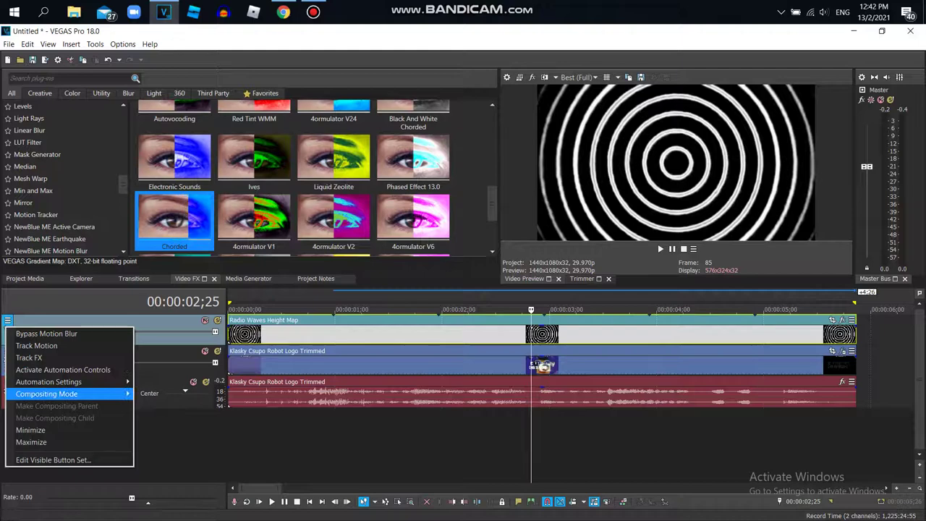
mouse_move(47, 394)
left_click(173, 225)
double_click(277, 290)
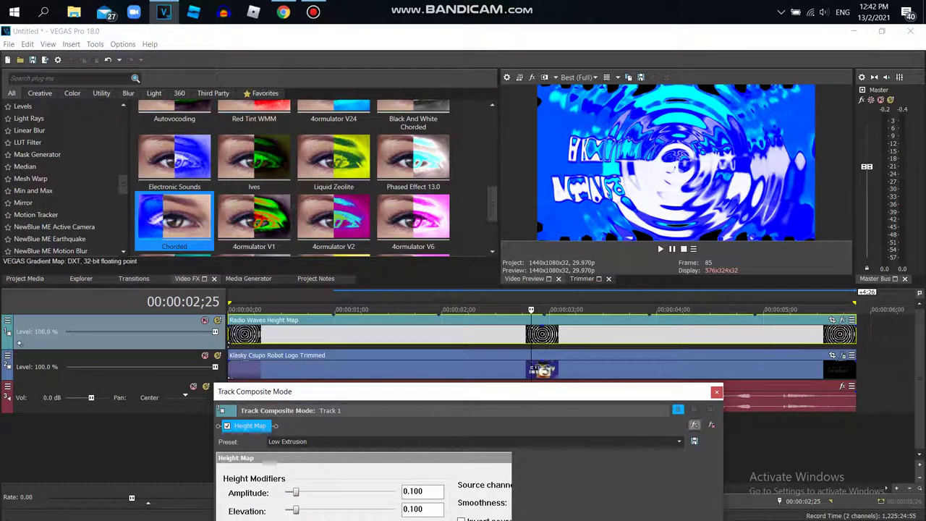
left_click(679, 441)
key("Return")
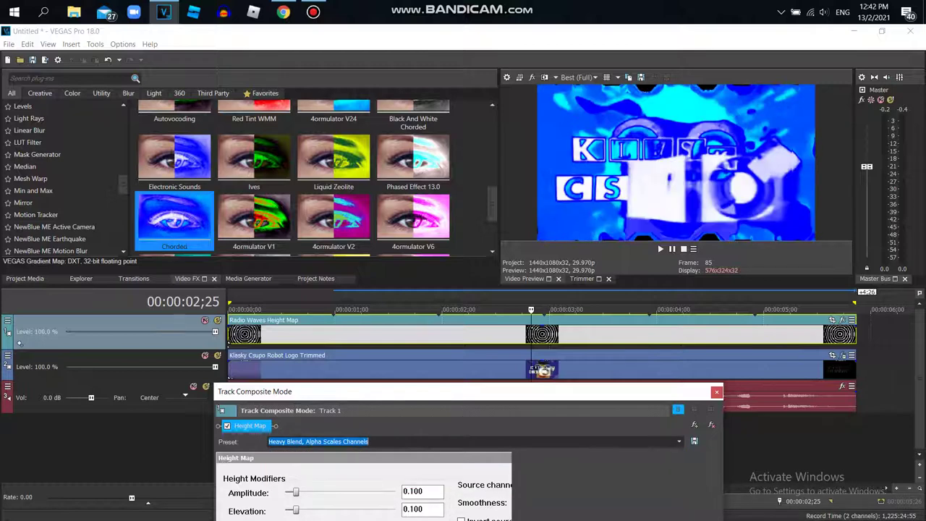
Step: Try a Height Map amplitude of 0.303 in playback, and remove the plug-in from the track
left_click(486, 335)
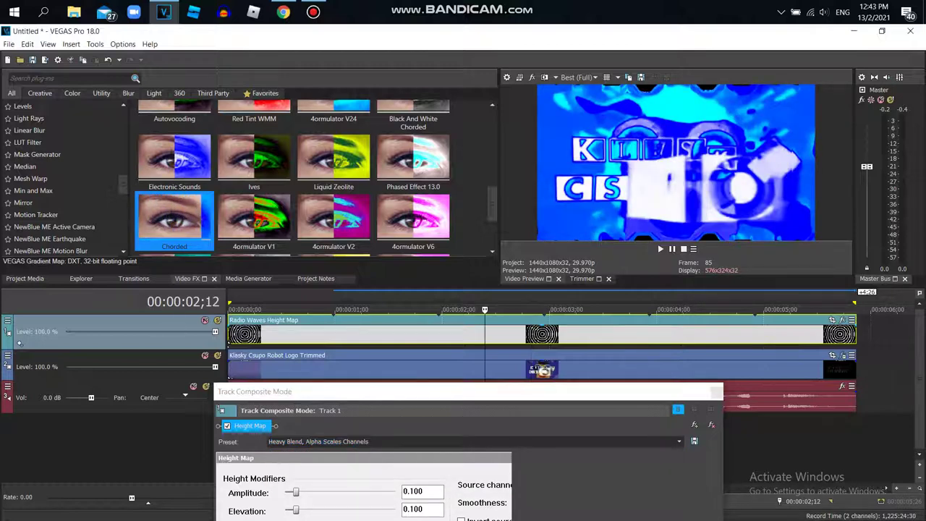
left_click(450, 335)
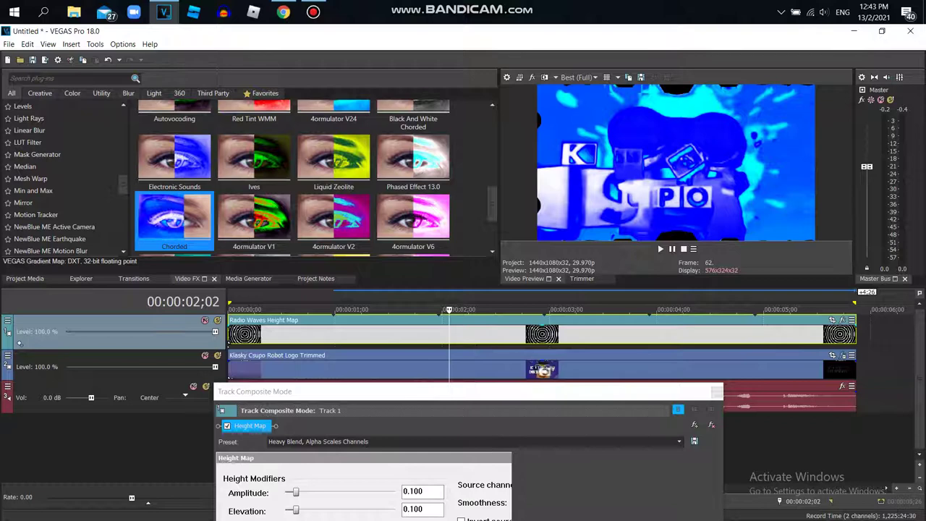
left_click_drag(261, 392, 262, 377)
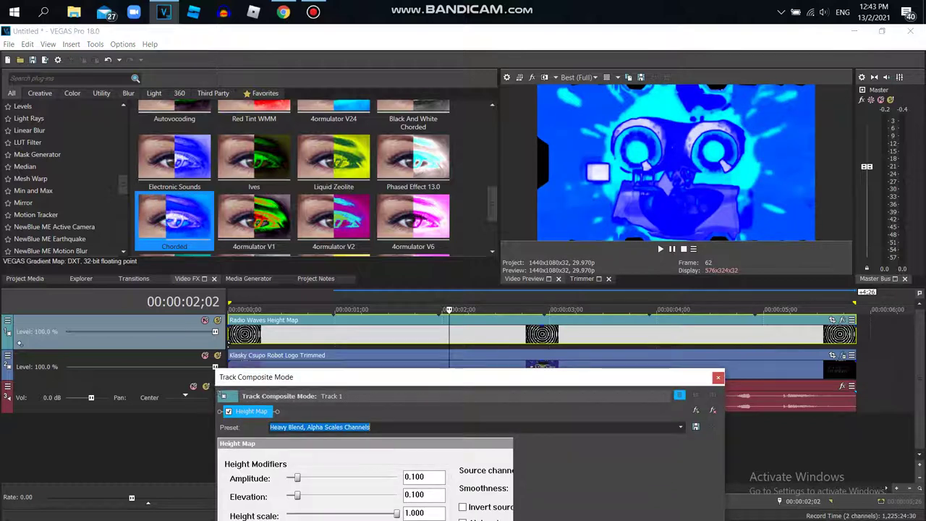
left_click_drag(296, 478, 319, 478)
key("space")
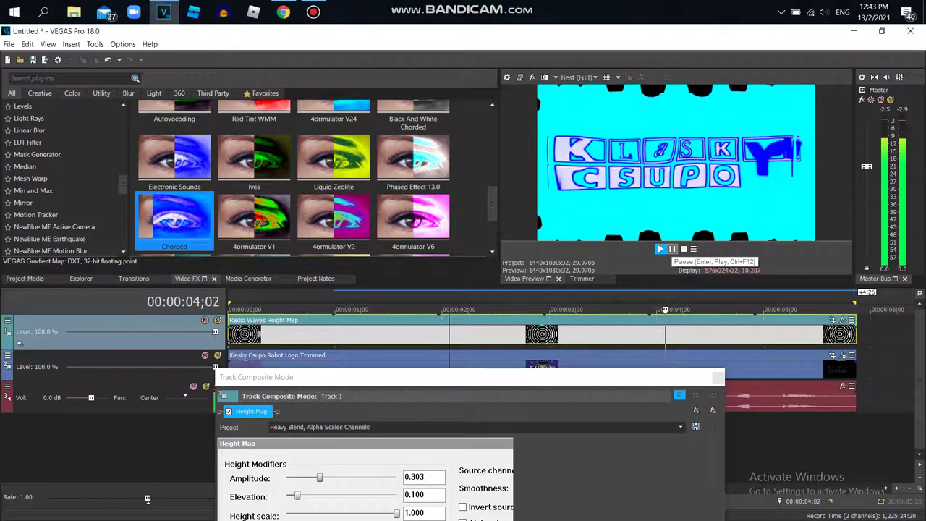
left_click(673, 248)
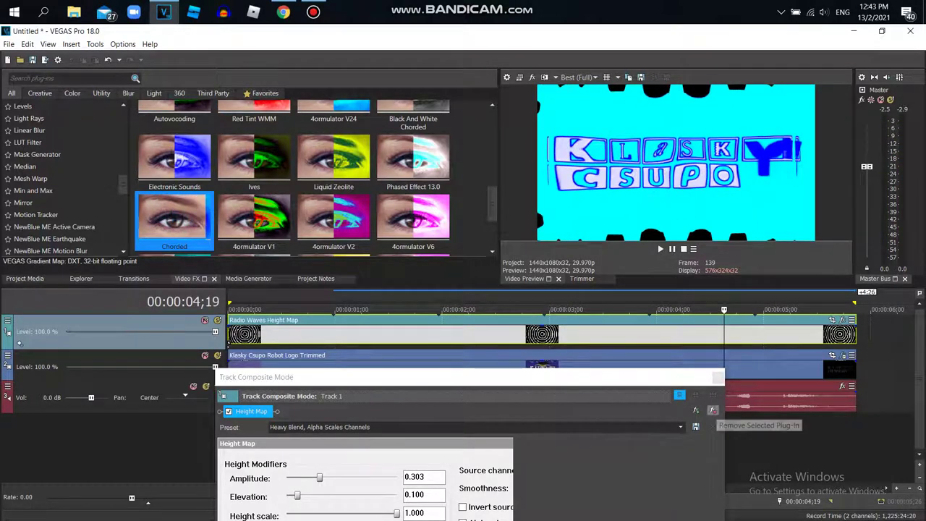
left_click(713, 410)
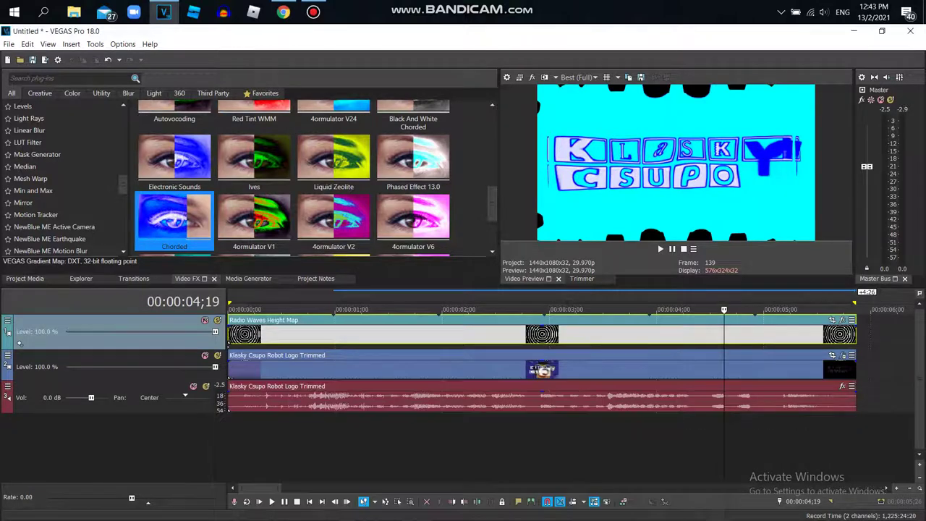
left_click(284, 334)
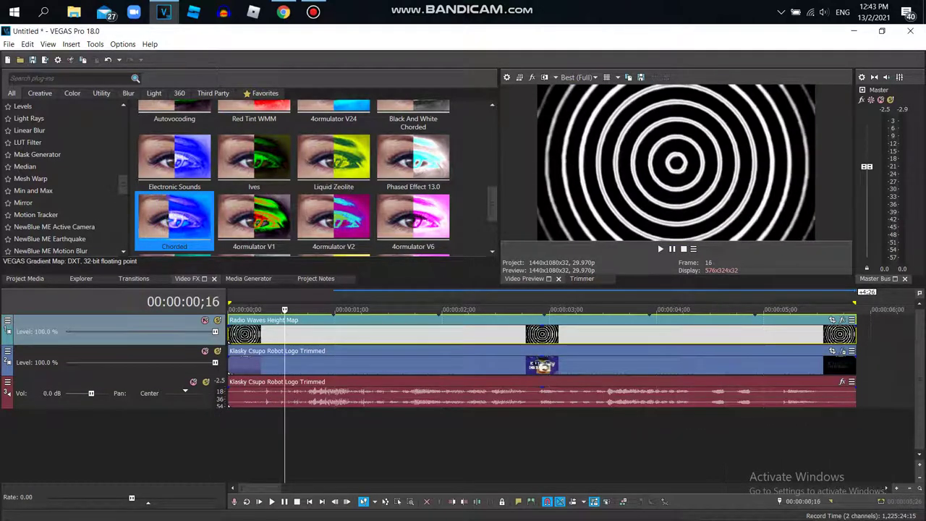
left_click(8, 321)
left_click(36, 346)
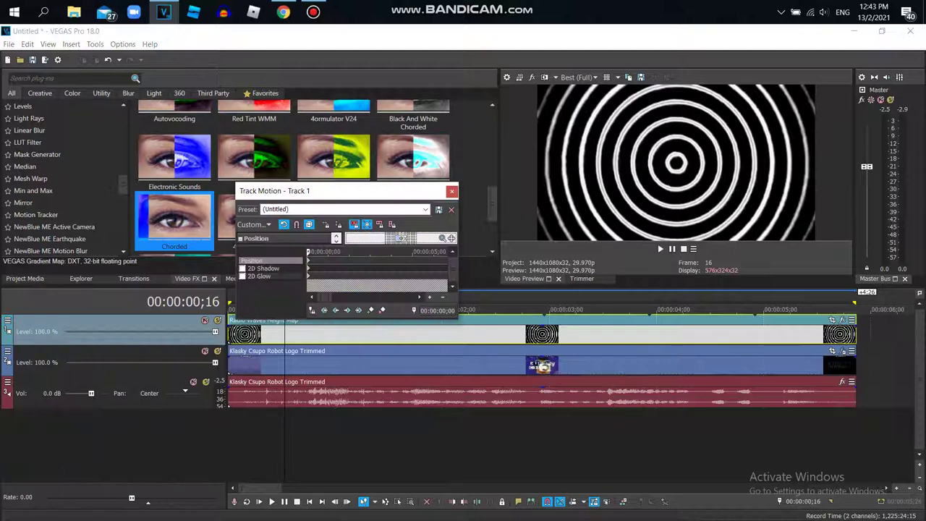
left_click(453, 191)
Step: Apply VEGAS Height Map as the Radio Waves track's custom compositing mode, using the Heavy Blend, Alpha Scales Channels preset
left_click(7, 320)
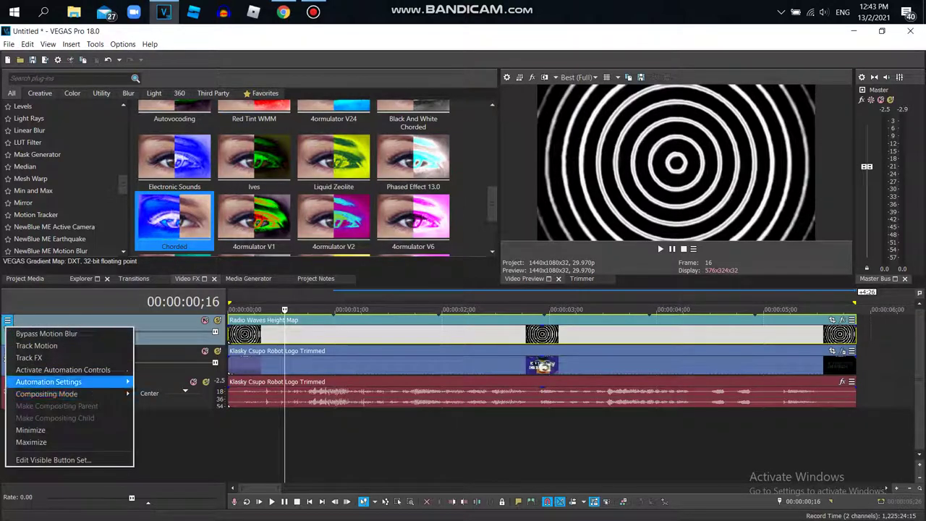
mouse_move(87, 394)
left_click(156, 225)
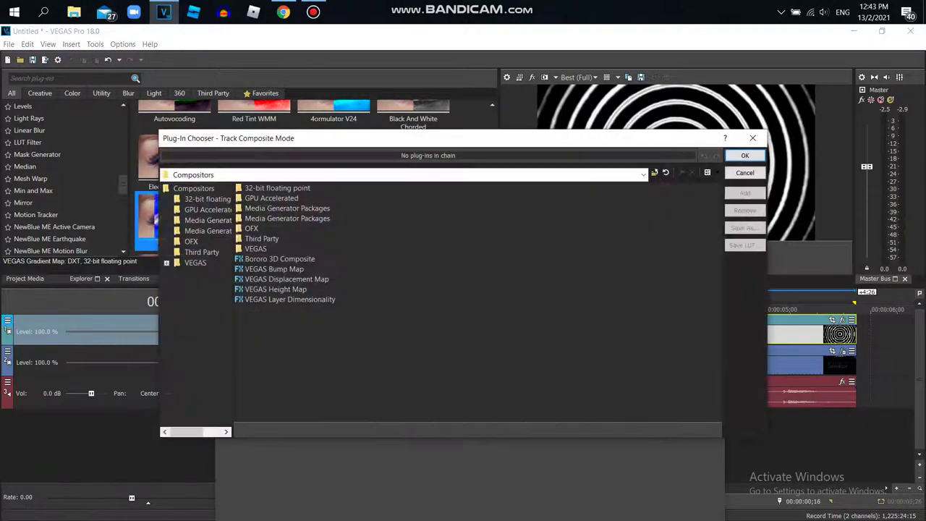
double_click(275, 290)
left_click_drag(377, 379, 152, 148)
left_click(456, 197)
left_click(405, 231)
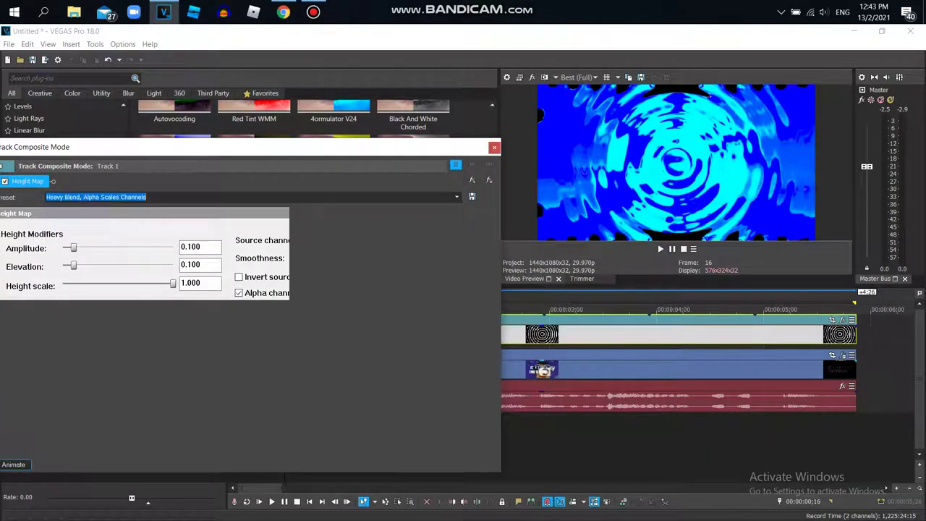
Step: Play back the composited logo and set the Height Map amplitude to 1.000
double_click(666, 333)
key("space")
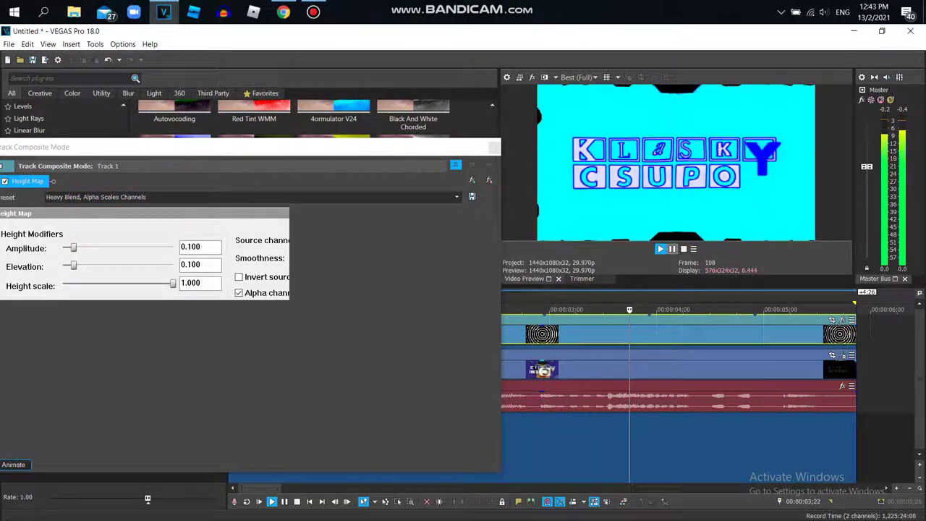
key("Return")
left_click_drag(73, 248, 173, 248)
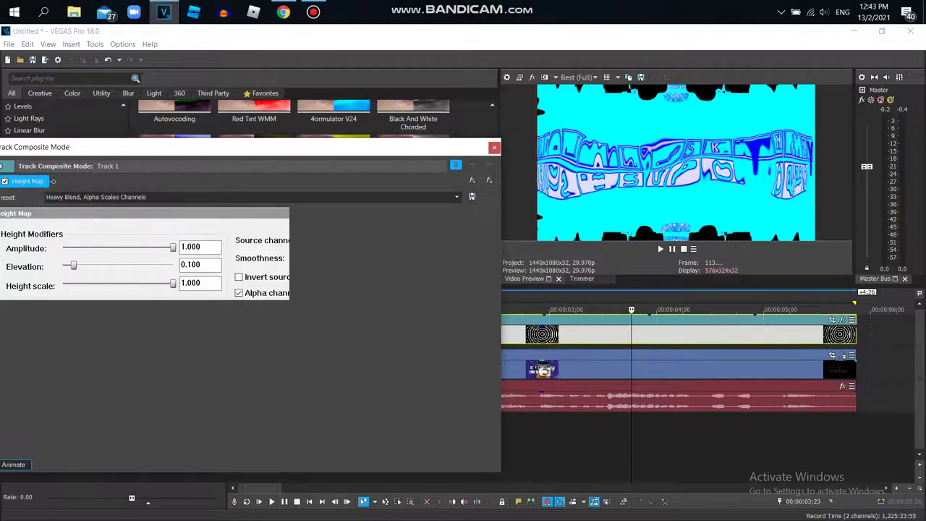
Step: Try the Low Extrusion, High Extrusion and Light Blend, Wrap Pixels Around presets, and return to Heavy Blend, Alpha Scales Channels
left_click(457, 197)
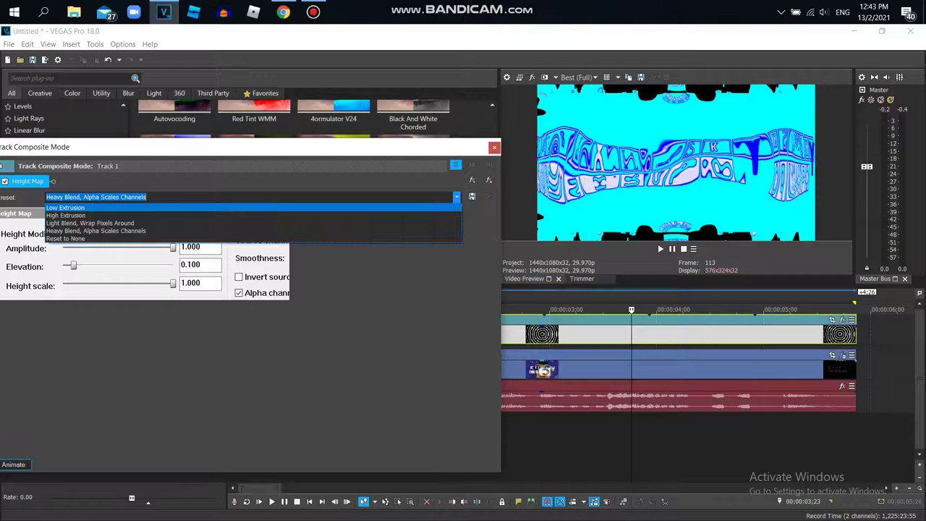
left_click(434, 207)
left_click(456, 197)
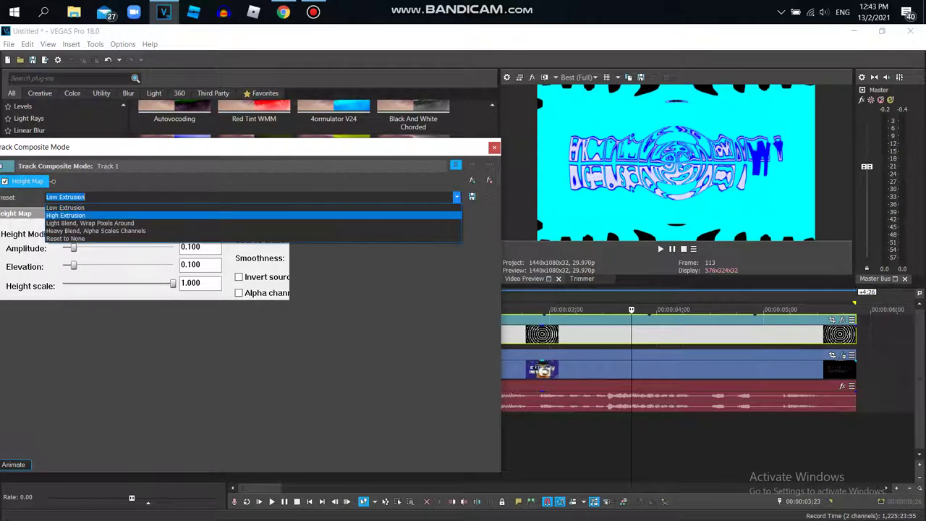
left_click(65, 224)
left_click(457, 197)
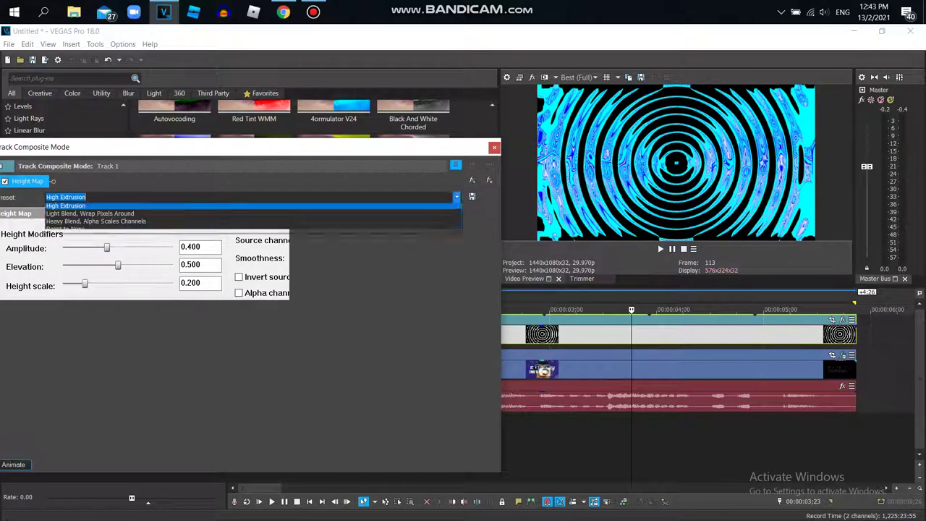
left_click(87, 223)
left_click(457, 197)
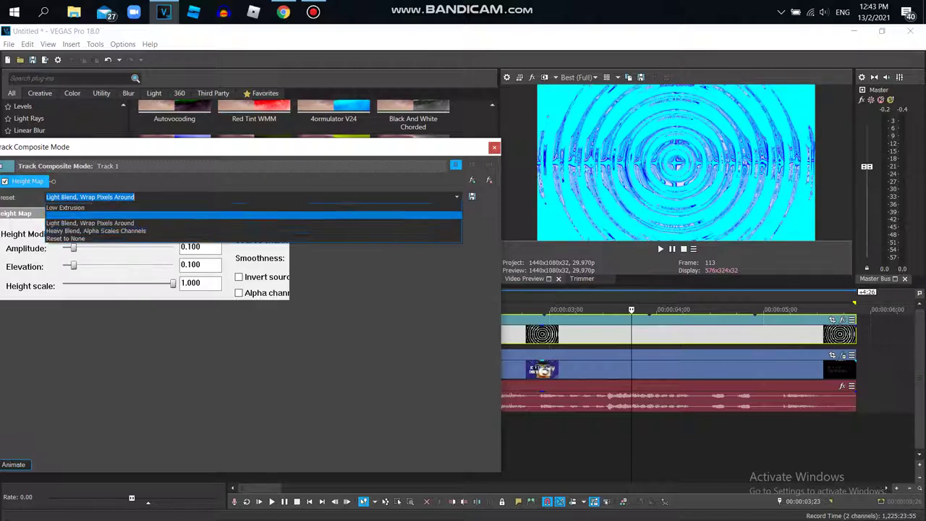
left_click(95, 231)
Step: Try inverting the Height Map source, turn the inversion off again, and set the elevation to 0.118
left_click(239, 277)
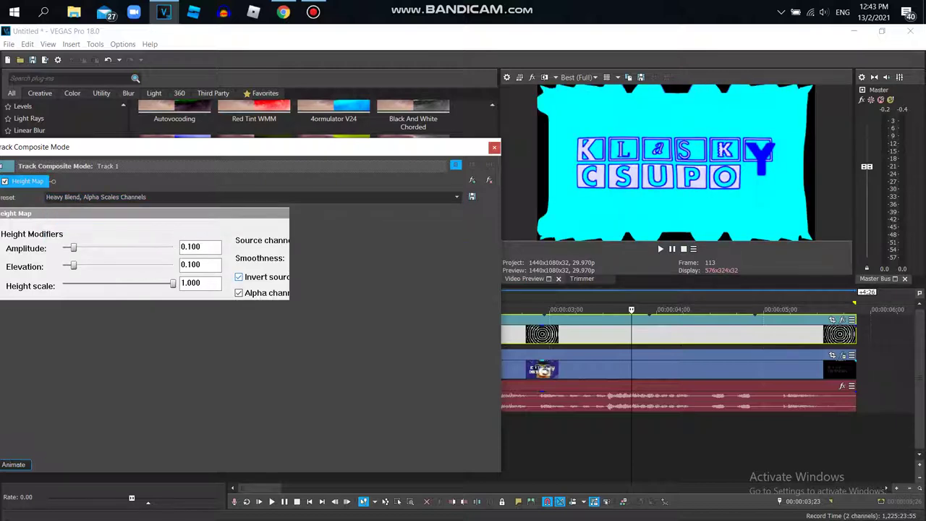
left_click(239, 277)
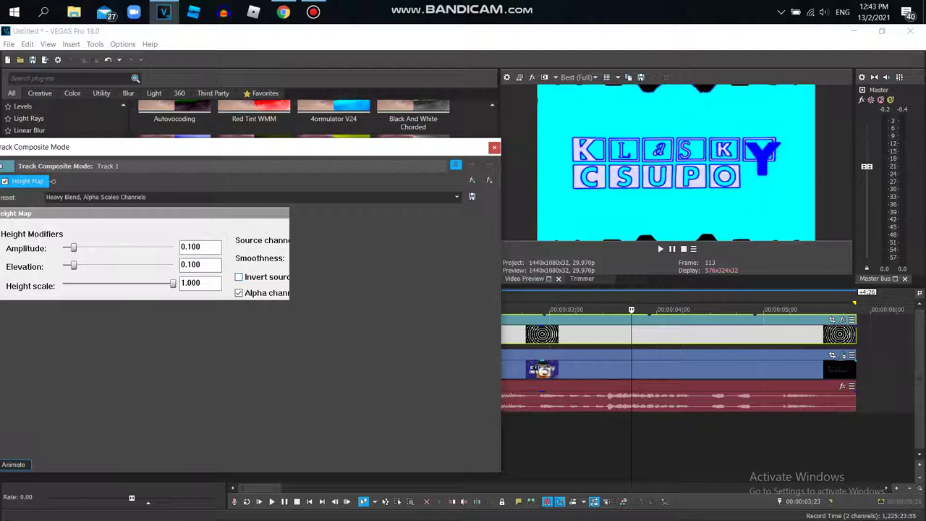
mouse_move(73, 265)
left_mouse_down()
mouse_move(112, 265)
mouse_move(76, 266)
left_mouse_up()
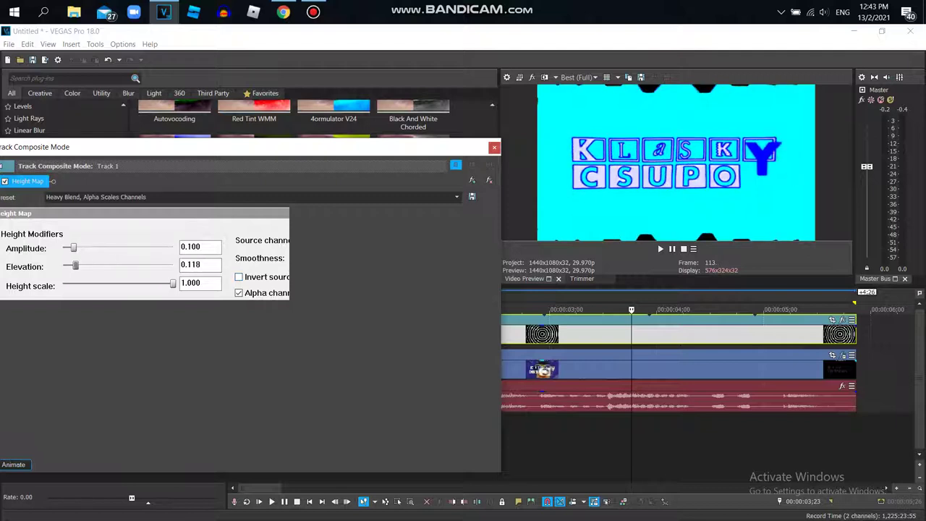
mouse_move(154, 284)
left_mouse_down()
mouse_move(139, 283)
mouse_move(156, 284)
left_mouse_up()
Step: Choose the Low Extrusion preset for the Height Map and set its amplitude to 0.025 and elevation to 0.150
left_click(457, 197)
left_click(65, 215)
left_click(457, 196)
left_click(435, 207)
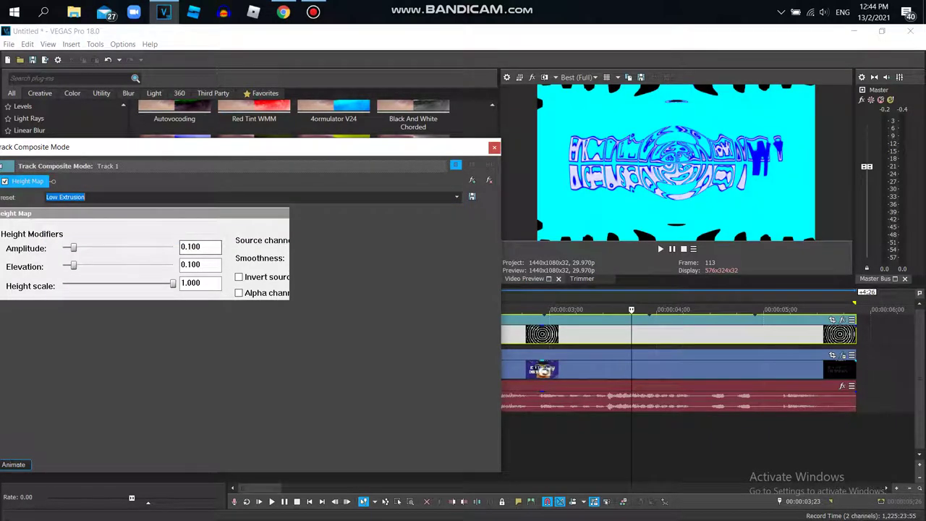
left_click_drag(202, 247, 187, 247)
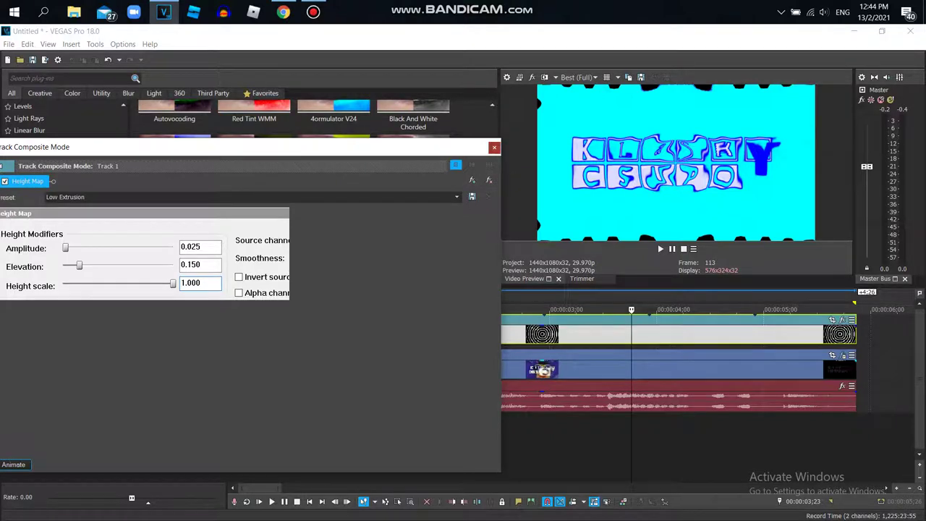
left_click(494, 147)
Step: Apply the Ripple Zoom 2 pan/crop preset to the Radio Waves Height Map event and close the event effects
left_click(832, 319)
left_click(457, 196)
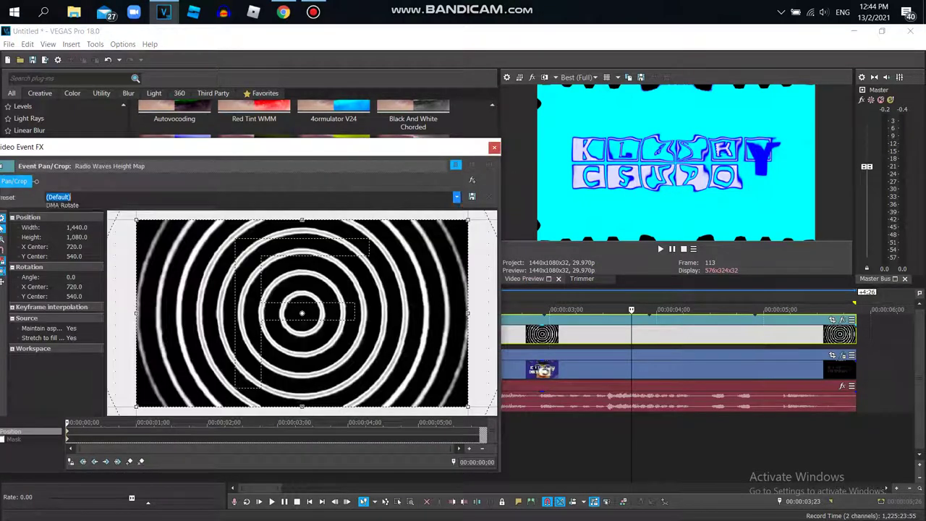
left_click(67, 262)
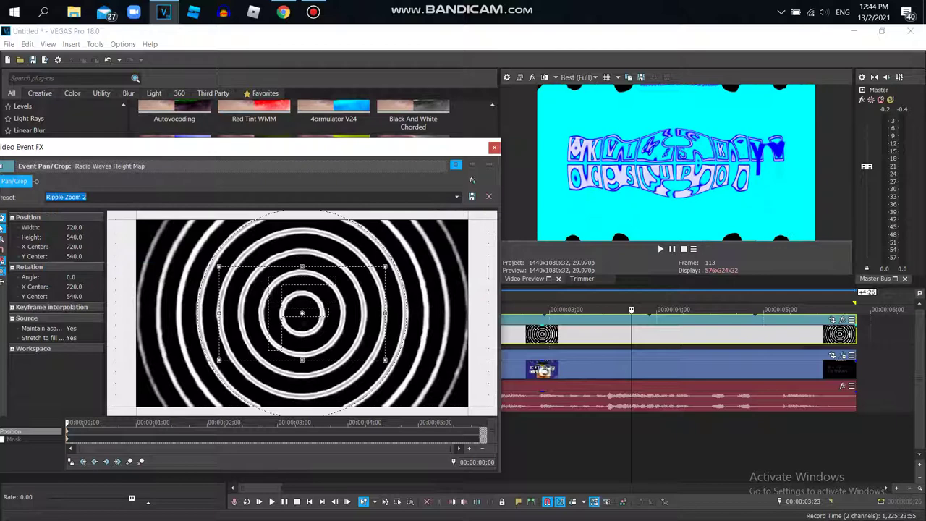
left_click(494, 148)
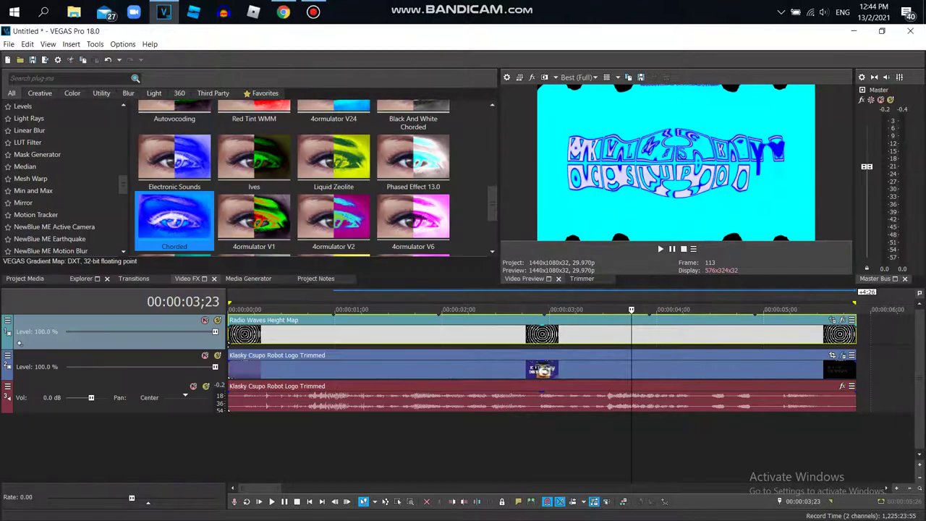
Step: Insert a new video track above the Radio Waves Height Map track
right_click(880, 334)
left_click(832, 210)
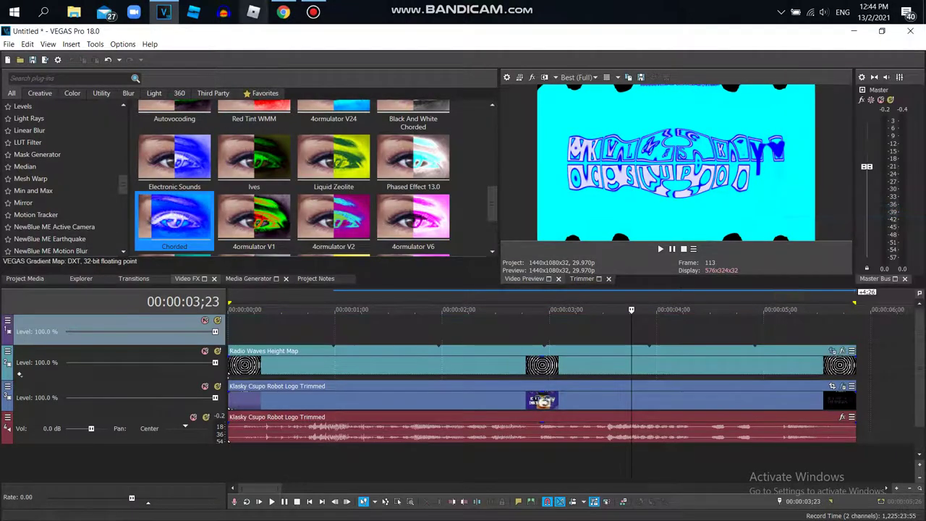
left_click(313, 12)
left_click(455, 182)
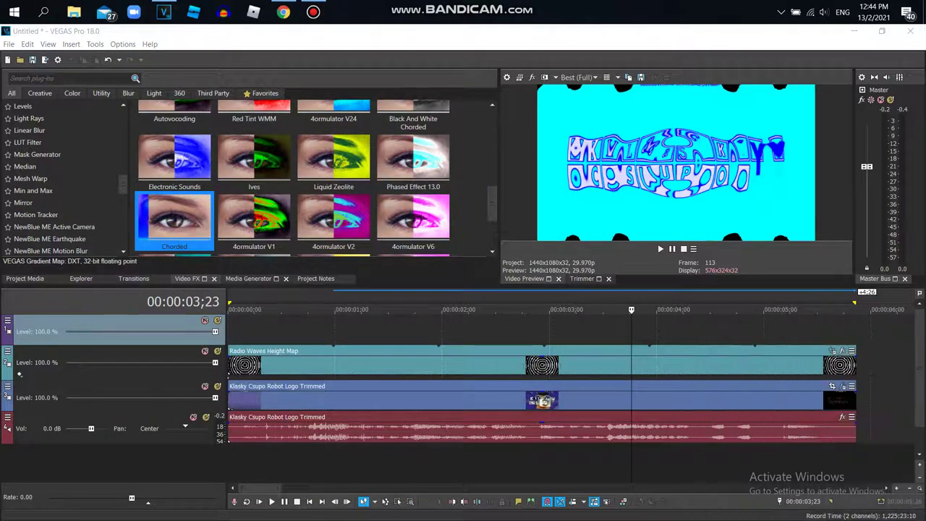
Step: Import the Grey Mouse Water (Leopold the Cat) Windows Movie Maker Productions clip from the Downloads folder
left_click(19, 59)
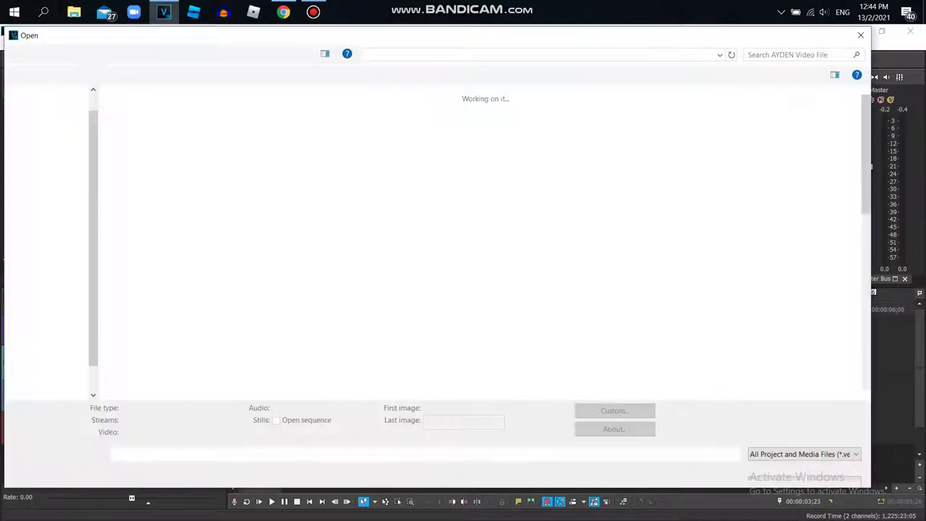
left_click(54, 107)
scroll(753, 250, "down", 5)
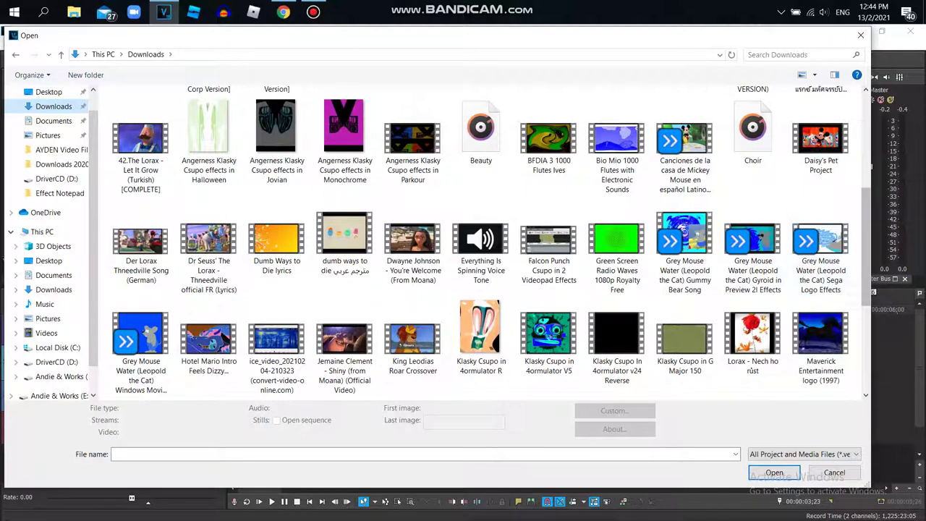
scroll(140, 304, "down", 1)
double_click(140, 304)
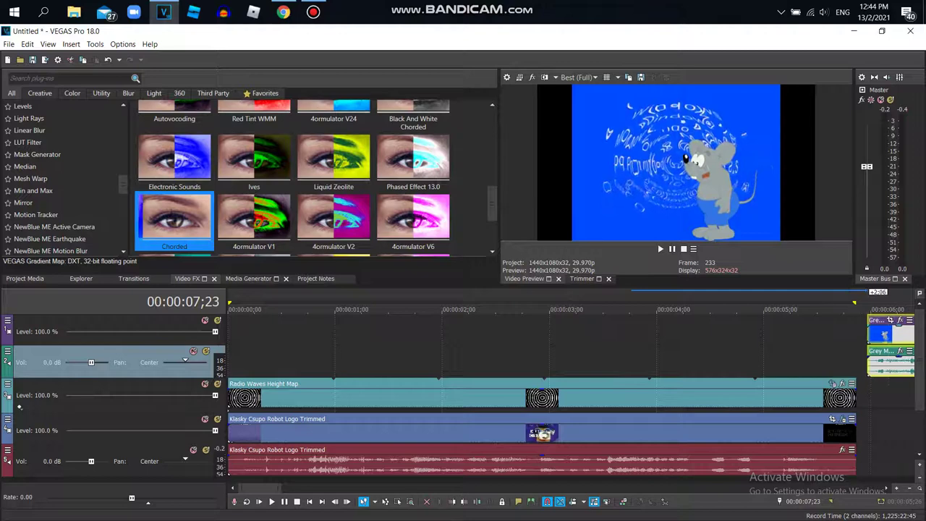
Step: Delete the grey mouse clip's audio track and keep only its video
right_click(832, 362)
left_click(832, 275)
left_click_drag(261, 489, 288, 489)
Step: Insert a video track above the others and move the Grey Mouse Water clip onto the topmost track
right_click(308, 329)
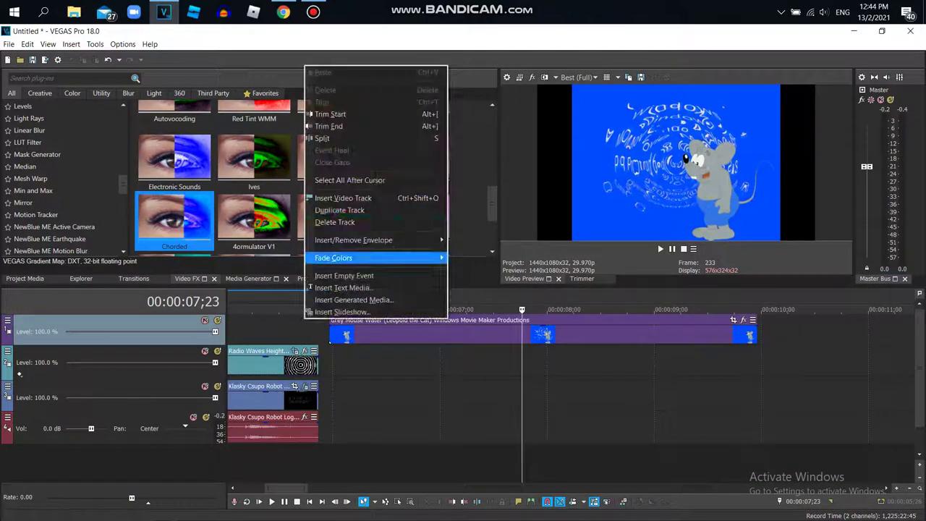
left_click(369, 198)
left_click_drag(435, 364, 434, 331)
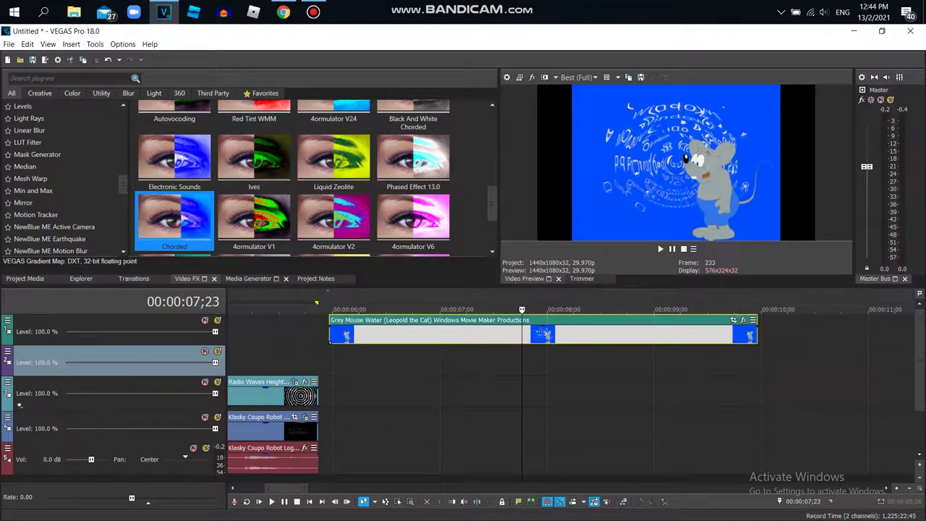
Step: Crop the Grey Mouse Water clip around the mouse with a frame about 333.7 by 250.3 centred at 330.2, 236.7
left_click(734, 320)
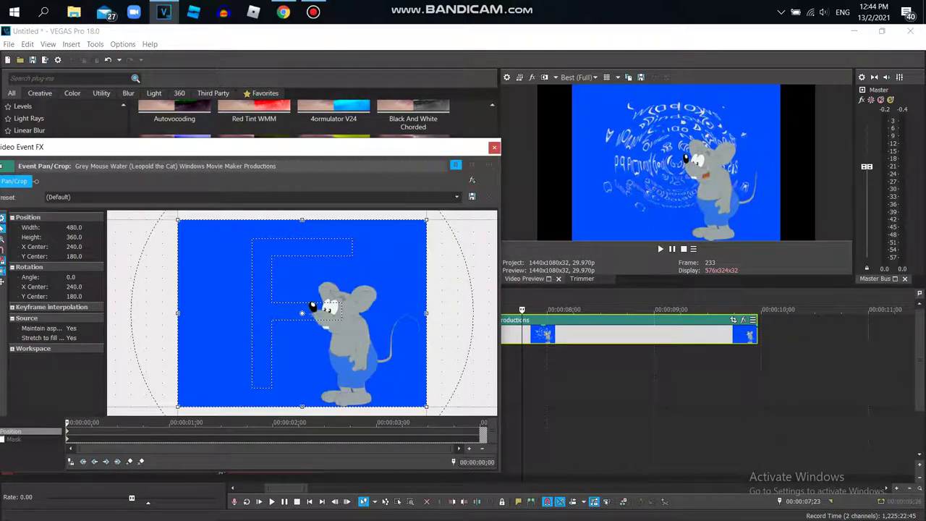
left_click_drag(217, 147, 276, 124)
left_click_drag(485, 197, 459, 215)
left_click_drag(360, 290, 406, 314)
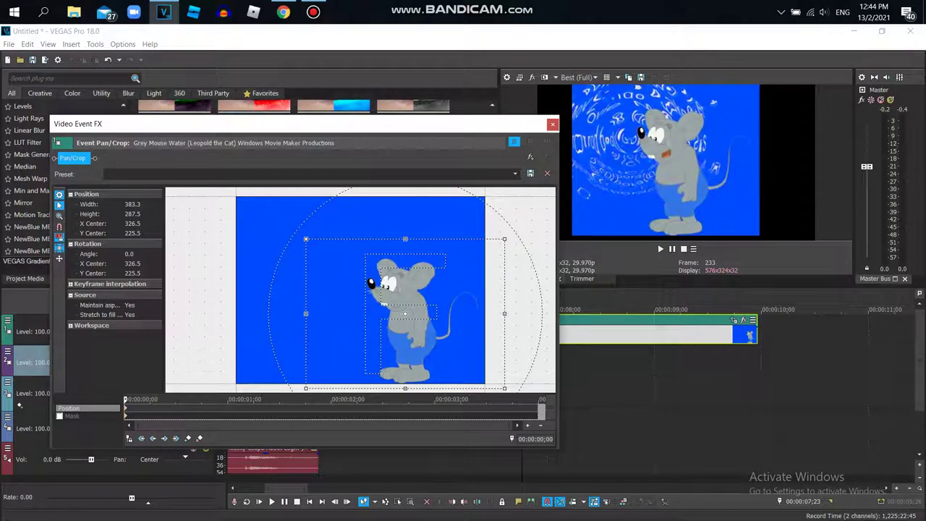
scroll(372, 283, "down", 2)
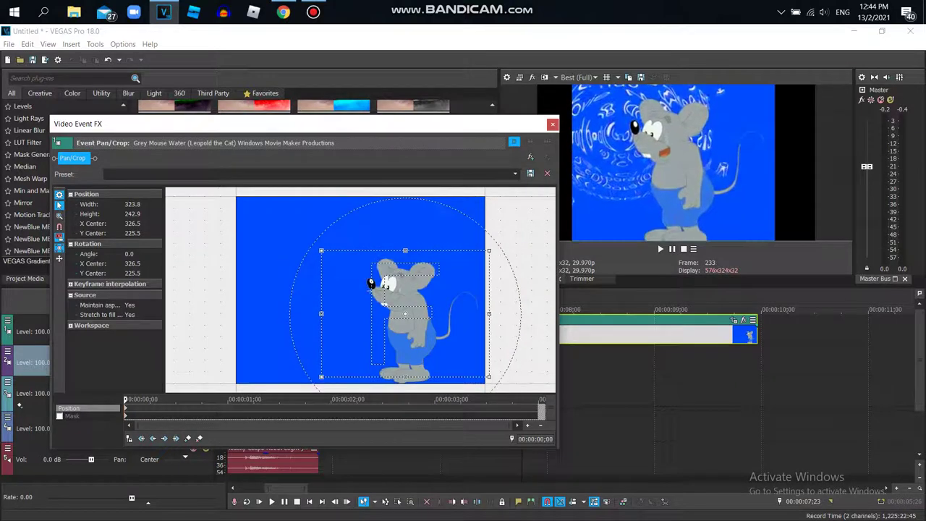
left_click_drag(406, 314, 408, 319)
left_click_drag(491, 257, 492, 256)
scroll(407, 319, "up", 1)
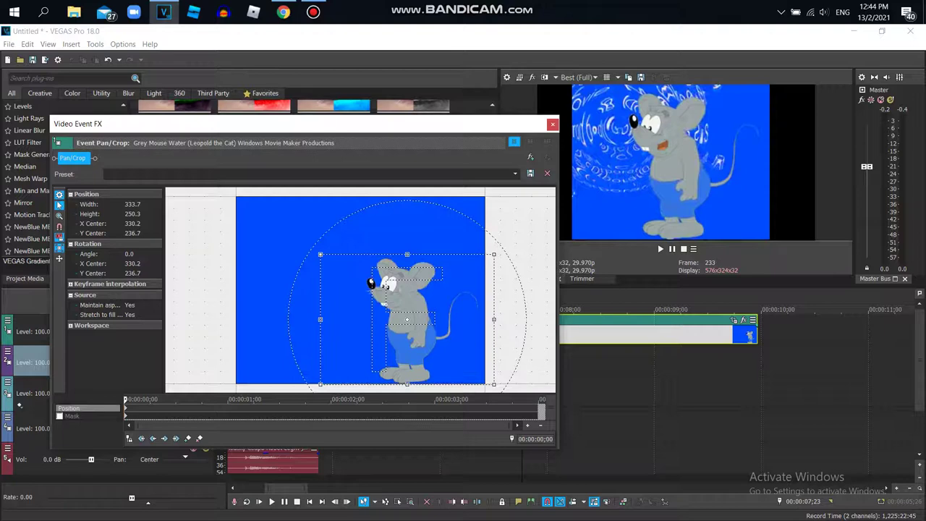
left_click(552, 124)
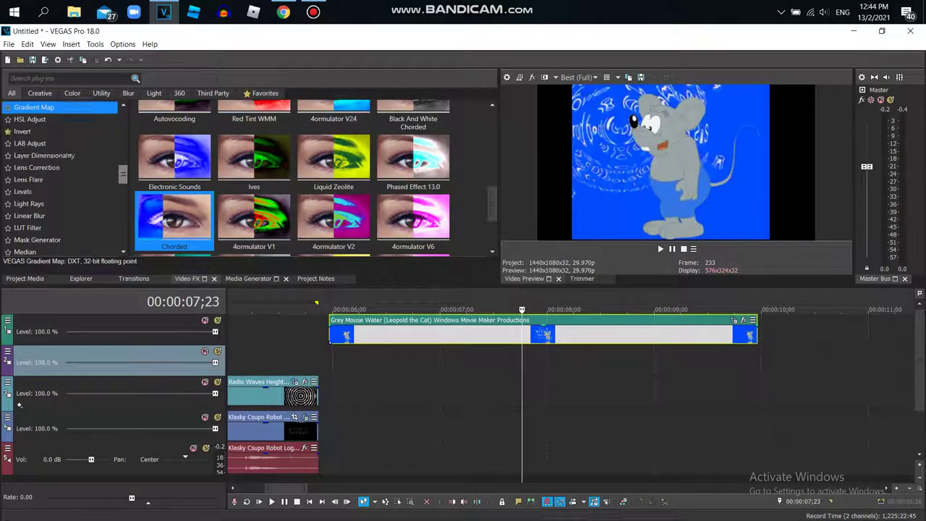
Step: Apply the default Chroma Keyer preset to the Grey Mouse Water clip
scroll(61, 178, "up", 10)
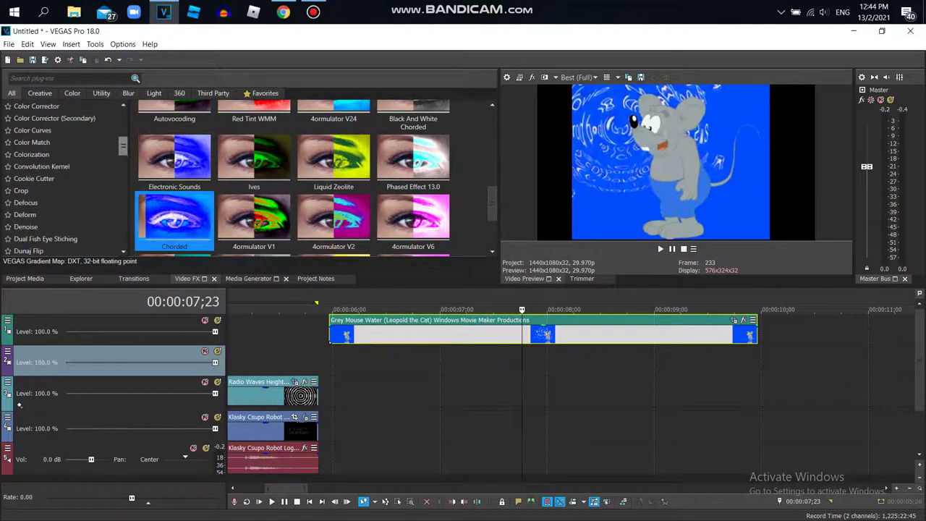
scroll(61, 177, "up", 1)
left_click_drag(123, 144, 123, 140)
left_click(57, 134)
double_click(174, 134)
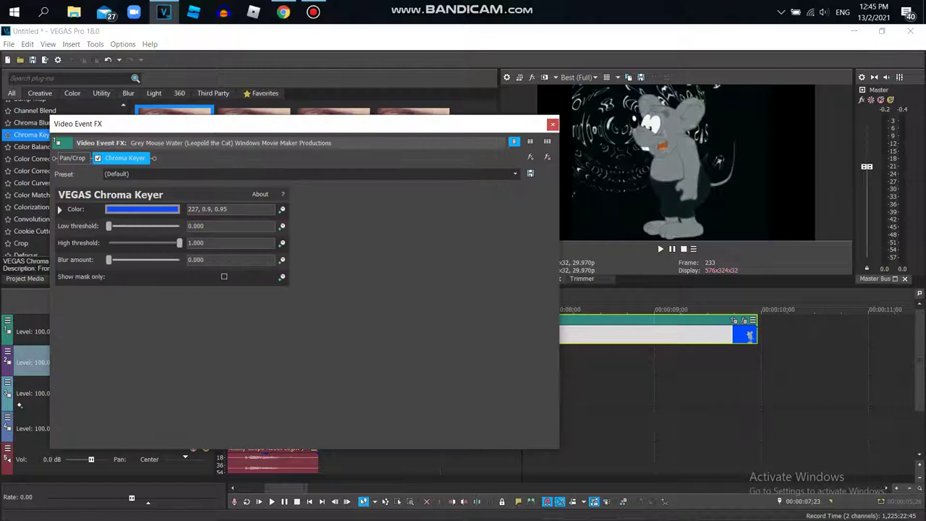
Step: Key out the clip's blue background with colour 222, 1.0, 1.0, low threshold 0.070 and high threshold 0.000
left_click(142, 210)
left_click_drag(124, 242, 43, 324)
left_click(142, 210)
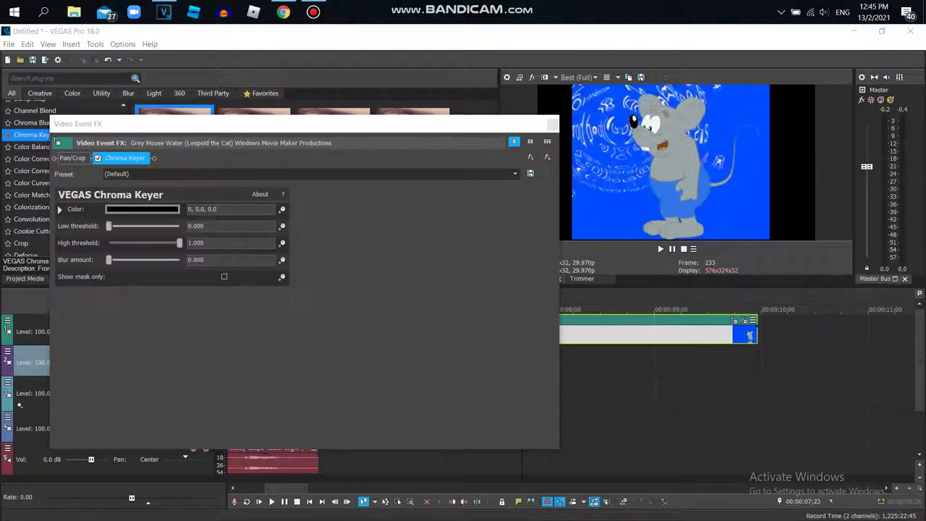
left_click(142, 209)
left_click(115, 222)
left_click(615, 210)
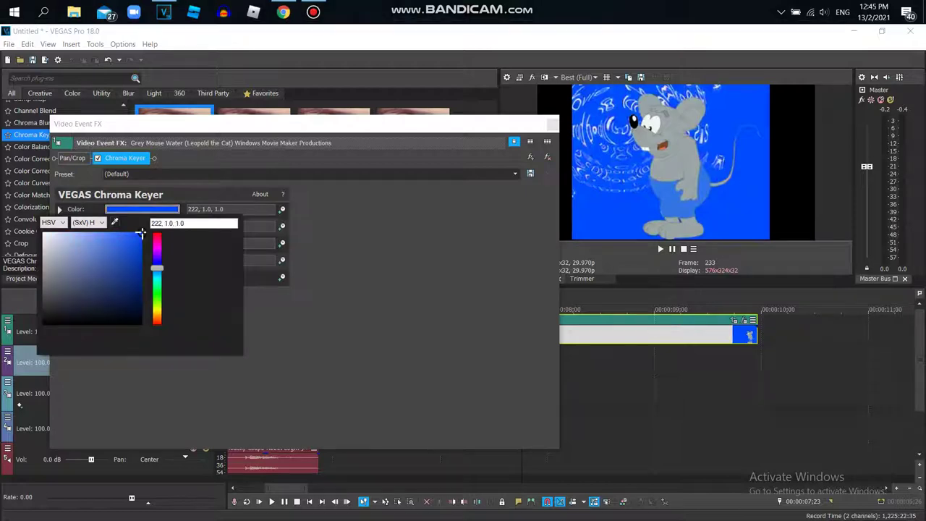
left_click(142, 209)
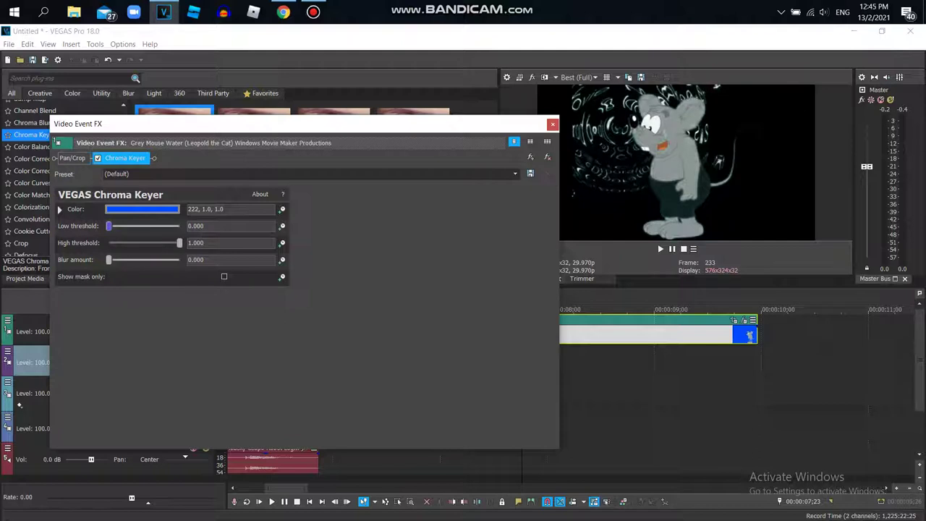
left_click_drag(168, 243, 109, 243)
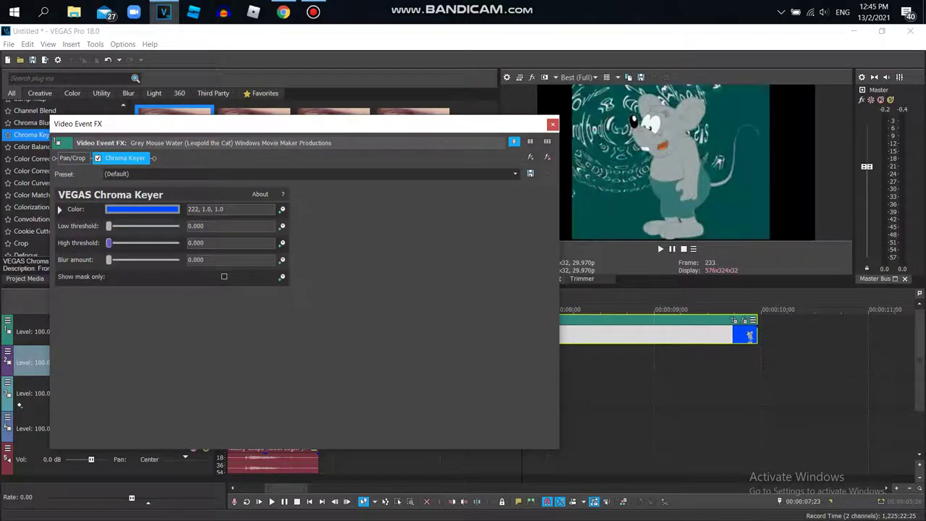
left_click_drag(109, 225, 112, 226)
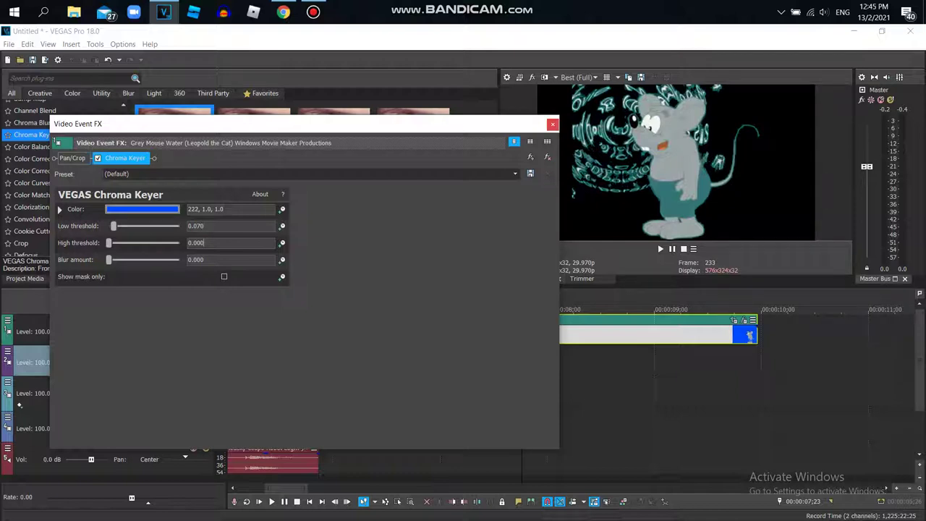
Step: Enable the pan/crop mask, draw a closed mask path around the mouse and its tail, and close the event effects
left_click(73, 158)
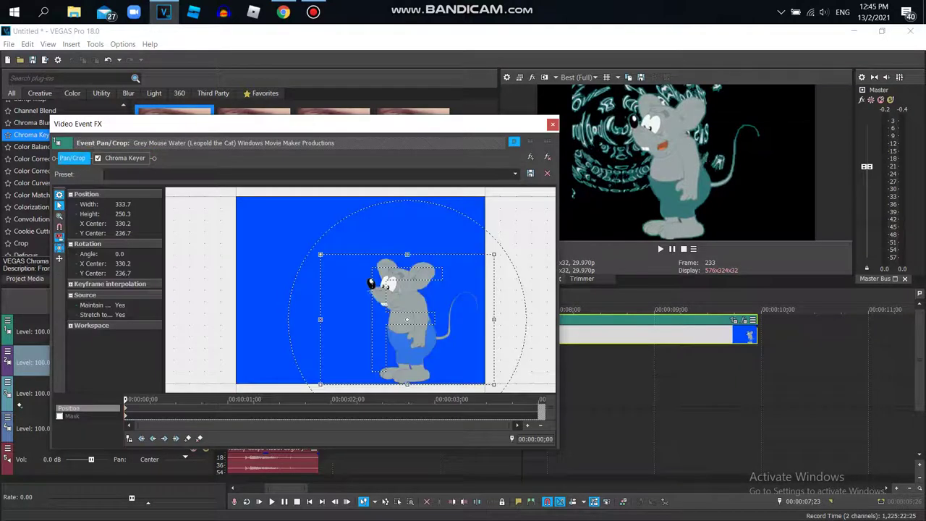
left_click(59, 416)
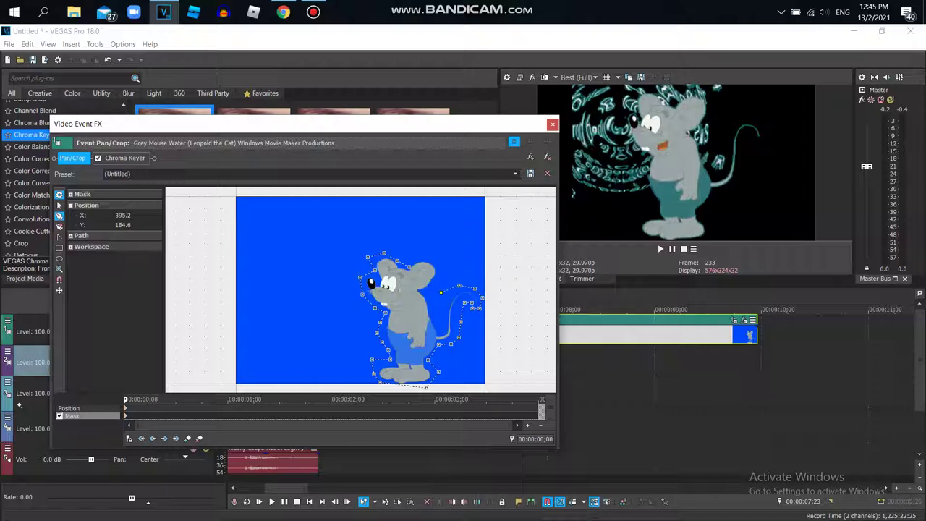
left_click_drag(441, 293, 441, 310)
left_click(427, 388)
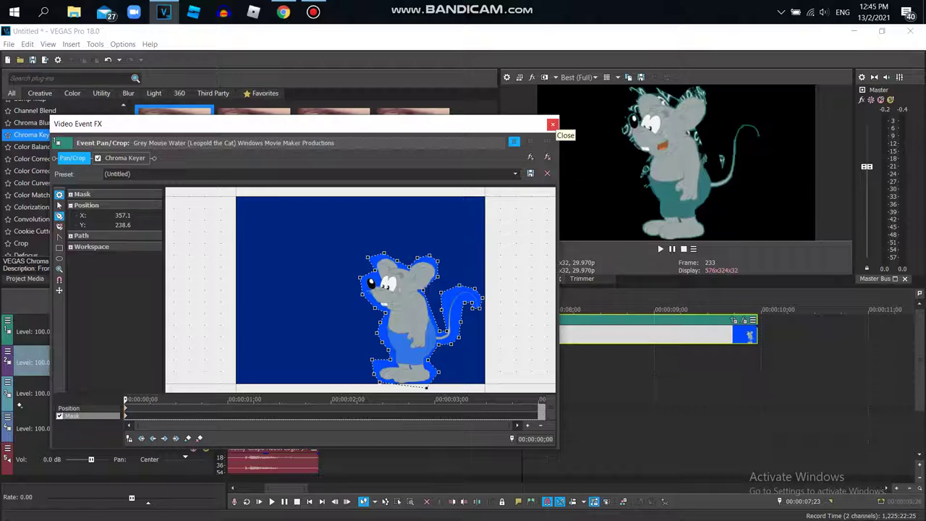
left_click(552, 124)
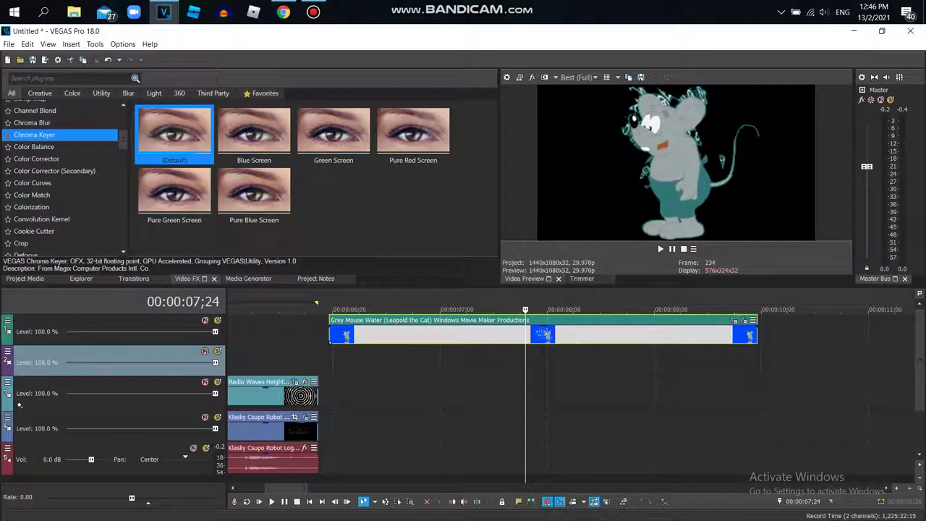
Step: Play back the masked mouse clip to check the keying and the mask
key("space")
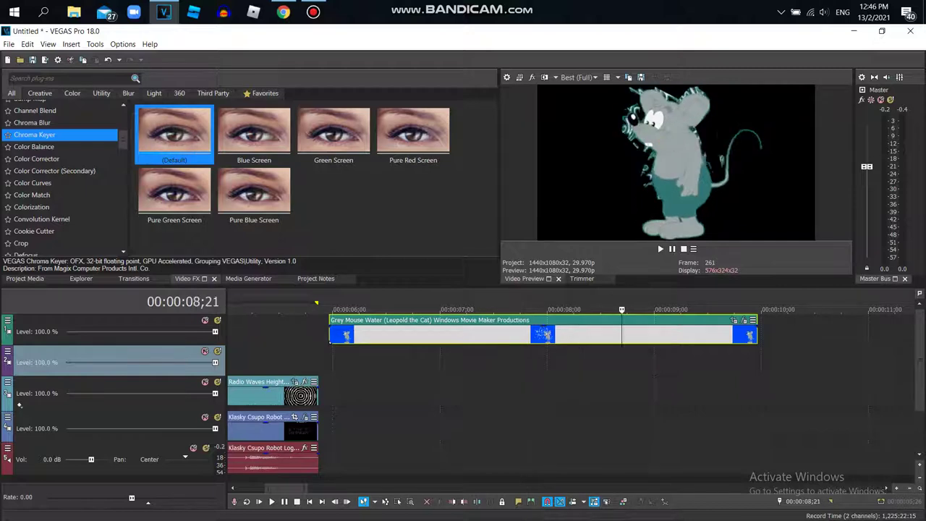
key("space")
left_click(461, 310)
left_click(248, 279)
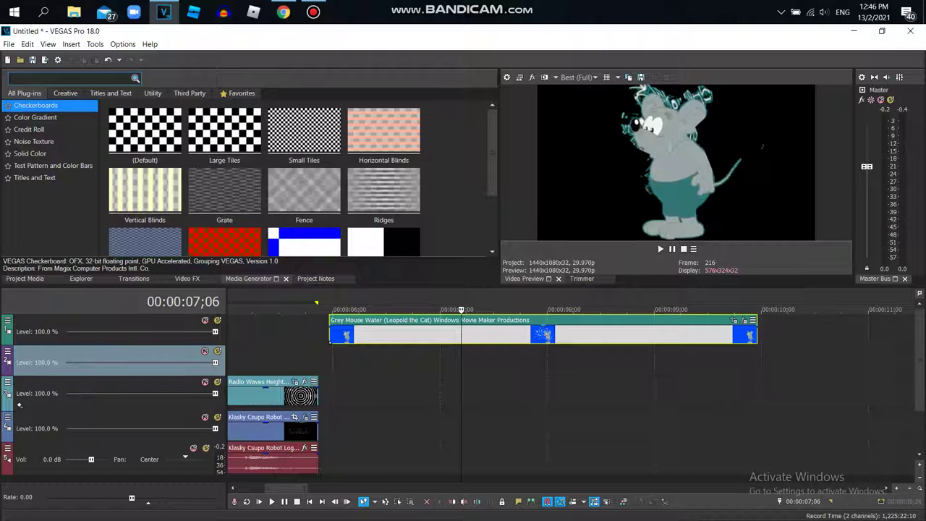
Step: Copy the Grey Mouse Water clip and paste the duplicate on the same track at 00:00:10;09
right_click(637, 330)
left_click(666, 184)
left_click(794, 335)
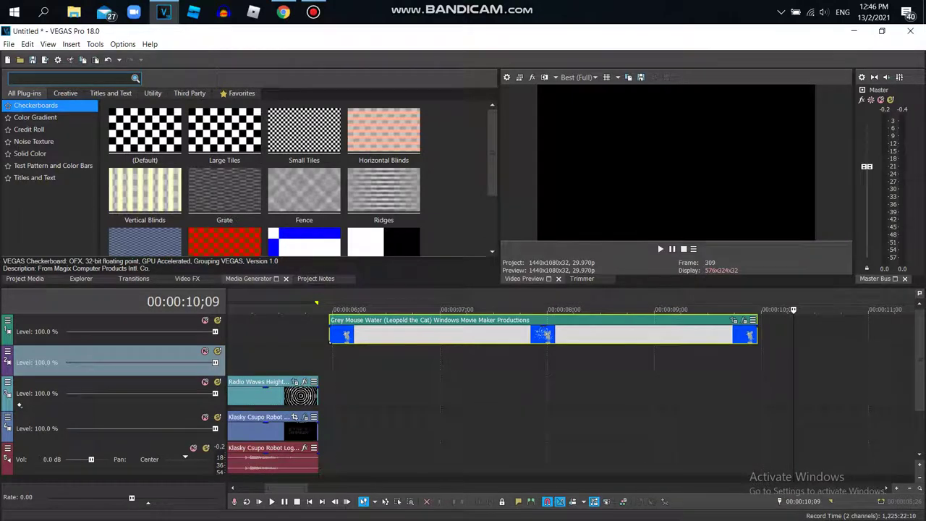
right_click(794, 362)
left_click(796, 85)
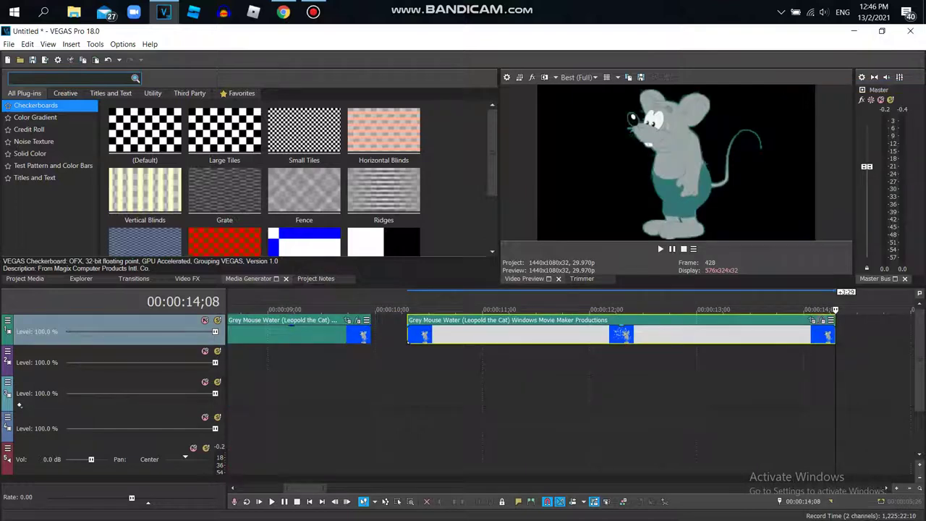
Step: Remove the Chroma Keyer from the duplicated mouse clip and move the playhead to 00:00:10;12
left_click(823, 319)
left_click(548, 157)
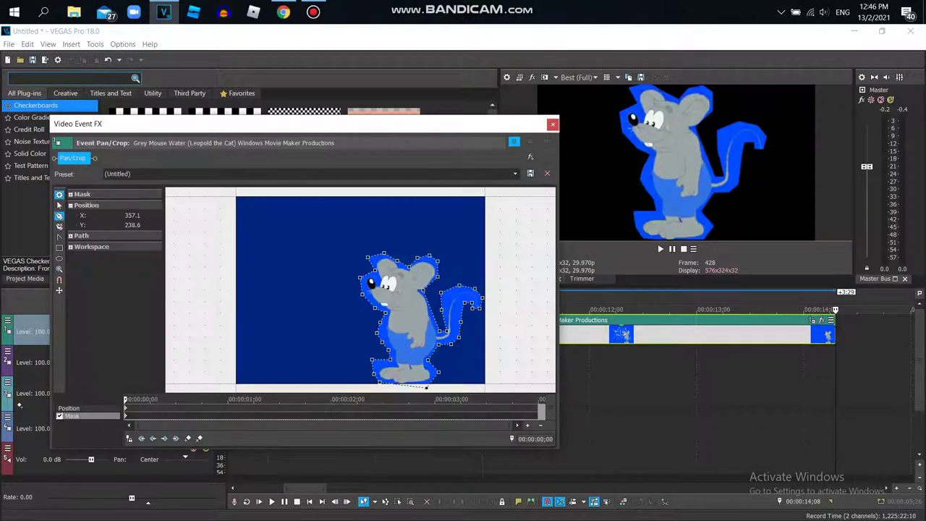
left_click_drag(289, 124, 518, 362)
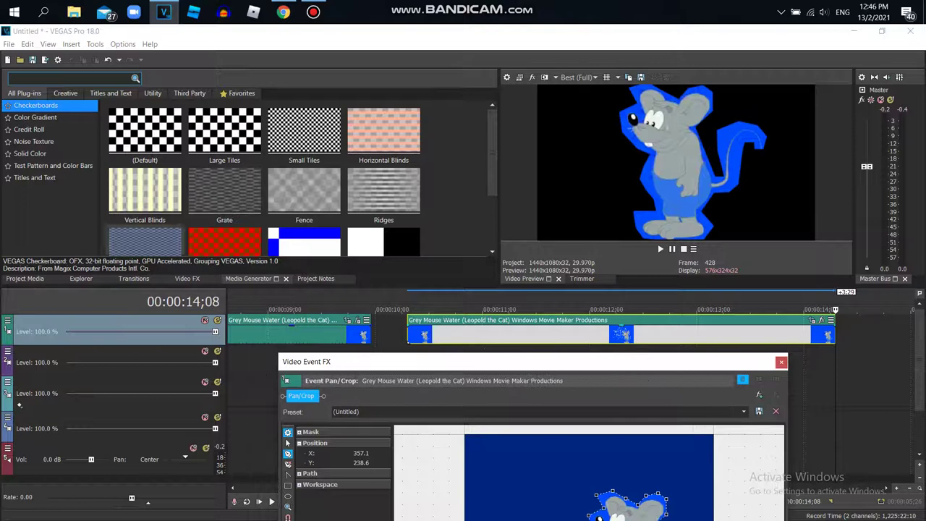
left_click(188, 278)
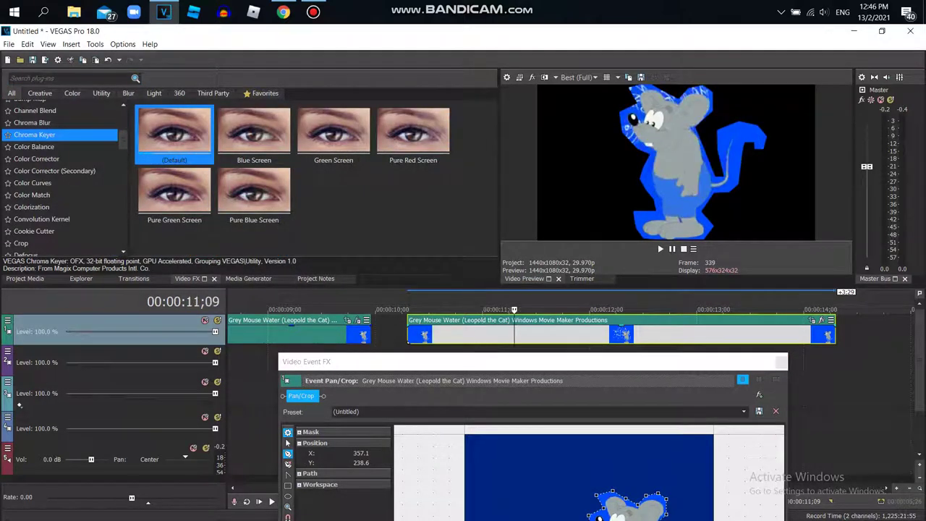
left_click_drag(515, 310, 419, 309)
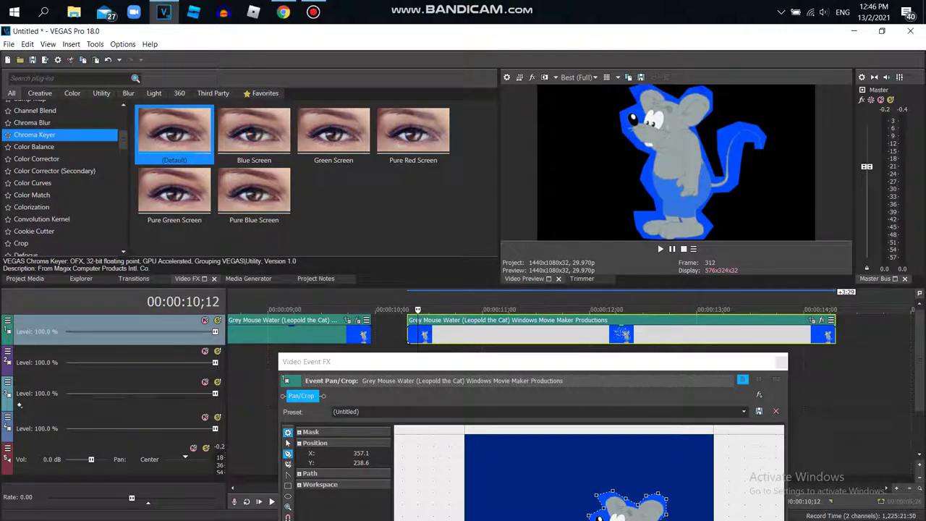
Step: Look through the available video effects, including the Color Corrector (Secondary) presets
left_click_drag(123, 139, 123, 135)
scroll(65, 177, "down", 4)
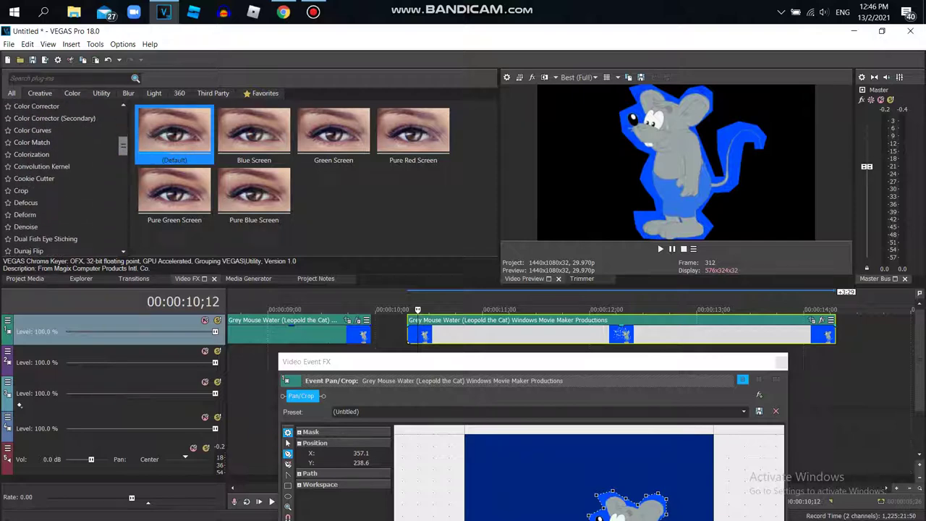
scroll(65, 177, "up", 5)
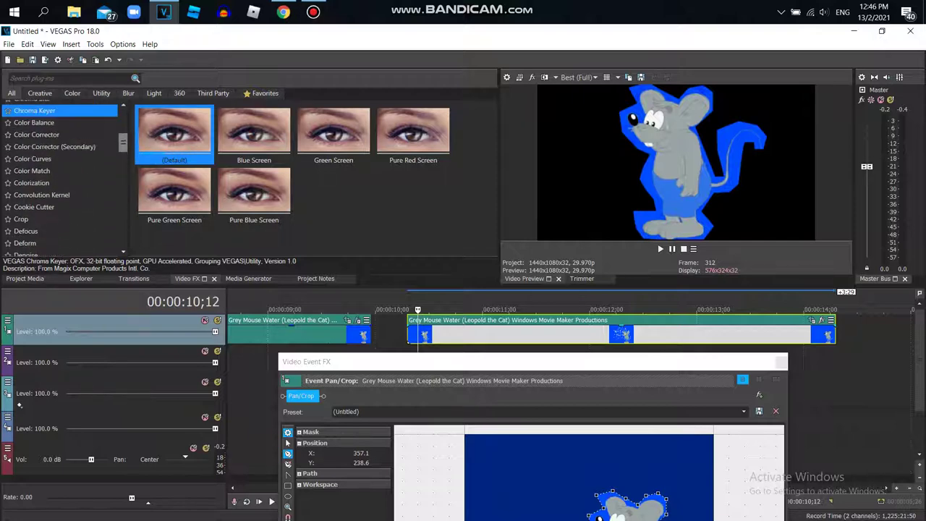
scroll(65, 177, "down", 6)
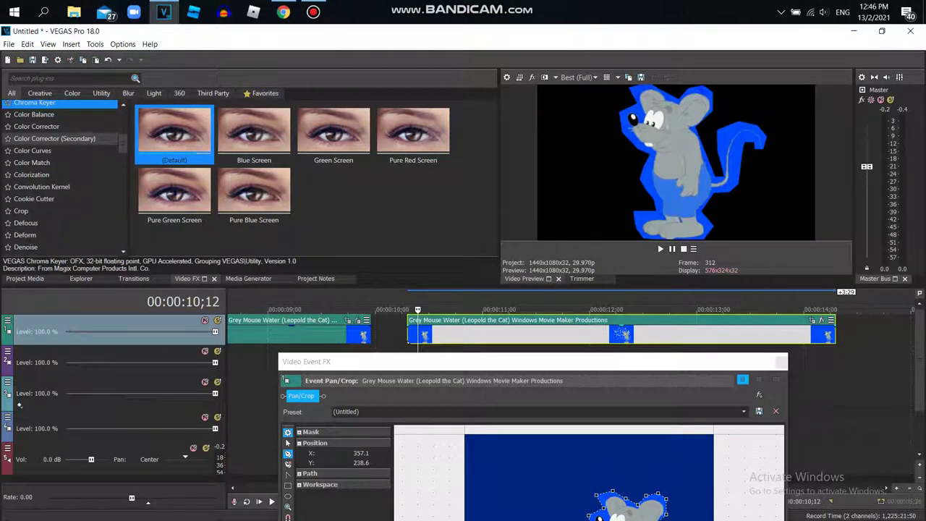
left_click(55, 138)
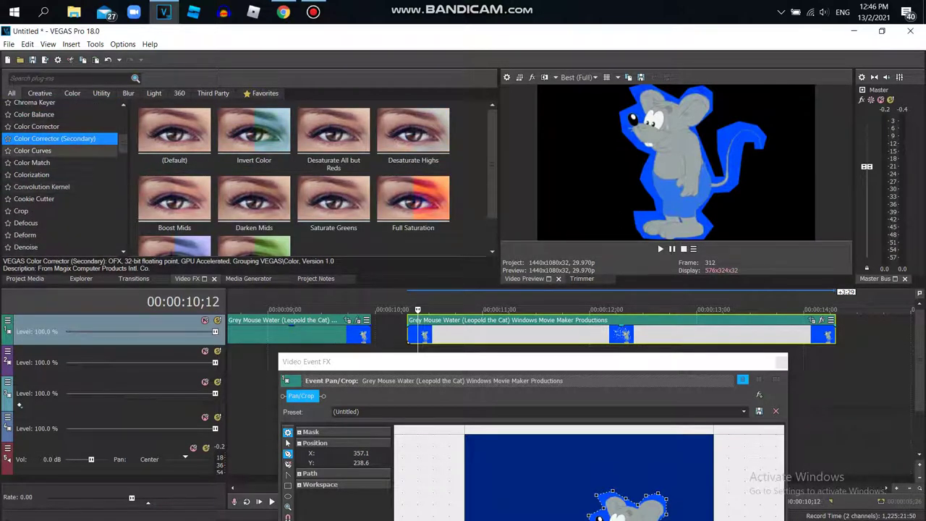
scroll(65, 177, "down", 4)
scroll(66, 178, "up", 5)
scroll(61, 177, "up", 4)
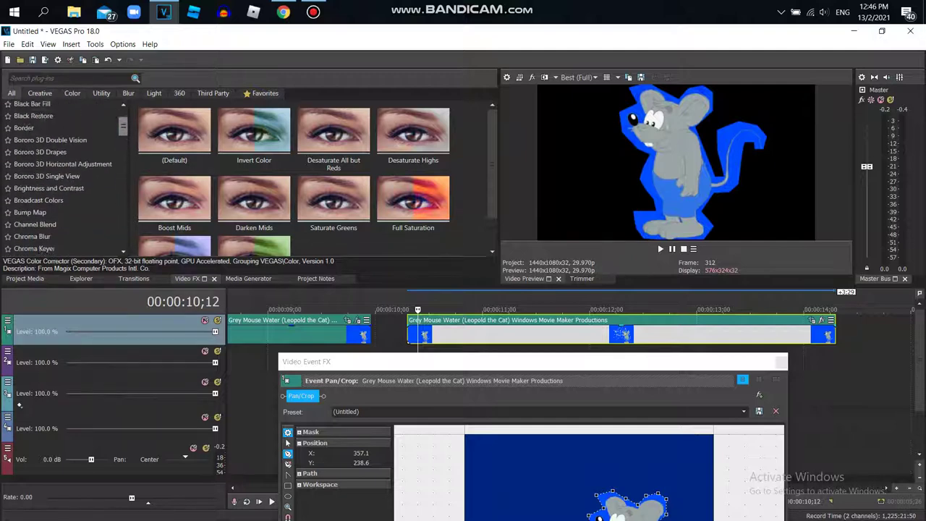
Step: Add the default Chroma Keyer to the duplicated clip and set its key colour to the mouse's grey, 180, 0.07, 0.65
left_click_drag(123, 125, 506, 333)
left_click(44, 171)
left_click(174, 135)
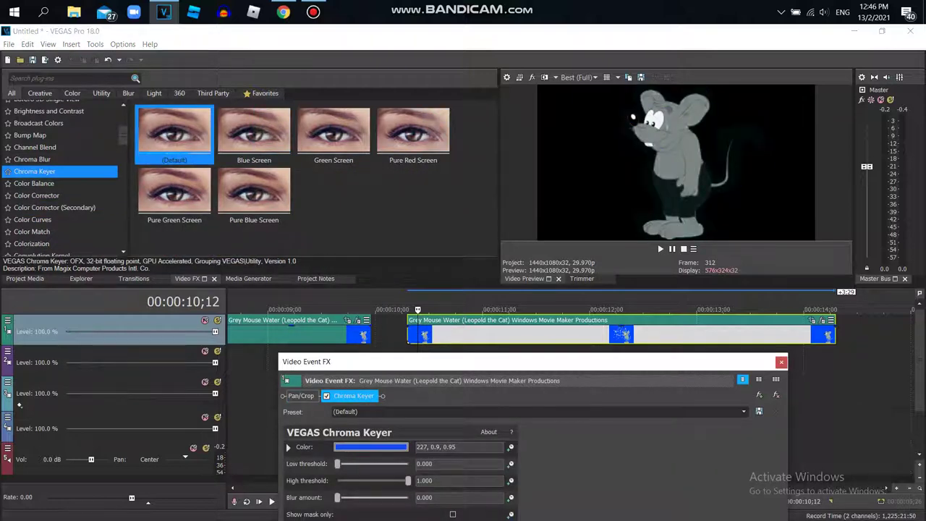
left_click(371, 446)
left_click_drag(361, 404, 278, 430)
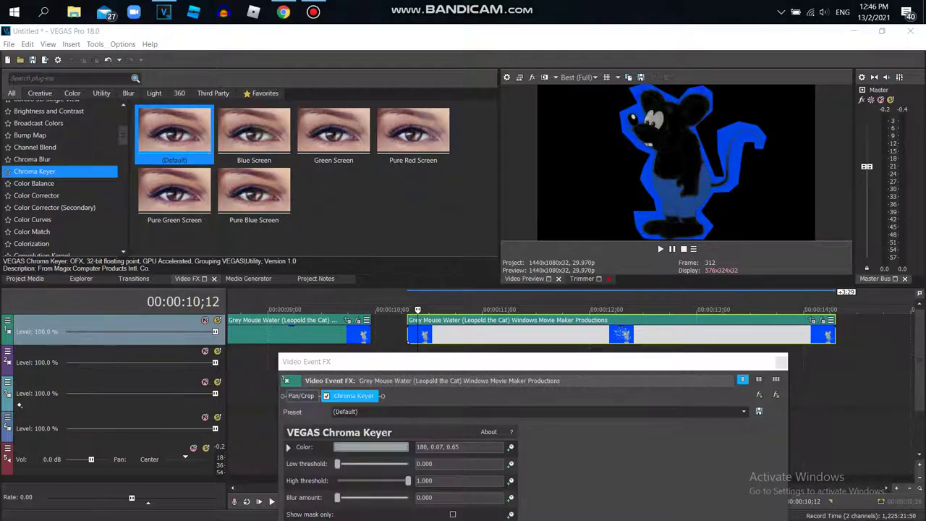
Step: Add a second default Chroma Keyer to the duplicated clip and set its key colour to white, 0, 0.0, 1.0
left_click_drag(177, 132, 453, 333)
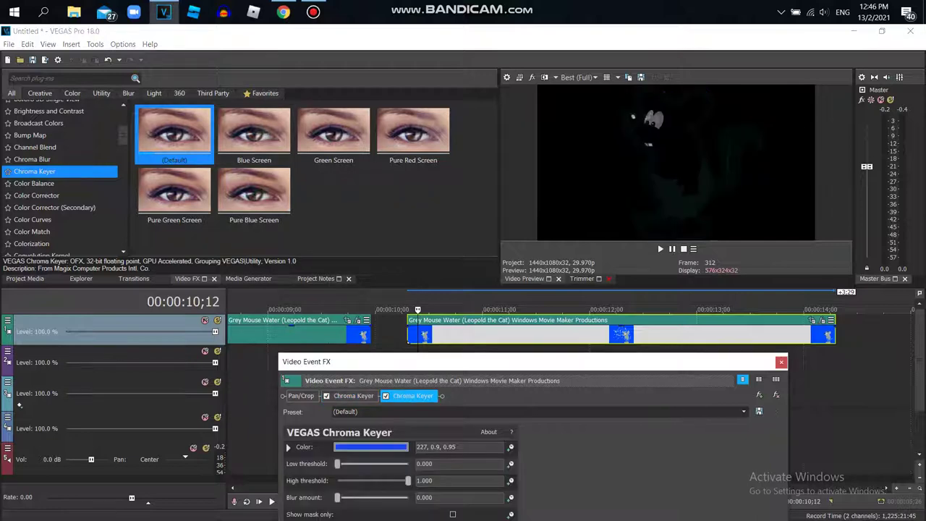
left_click(371, 447)
left_click_drag(361, 404, 273, 400)
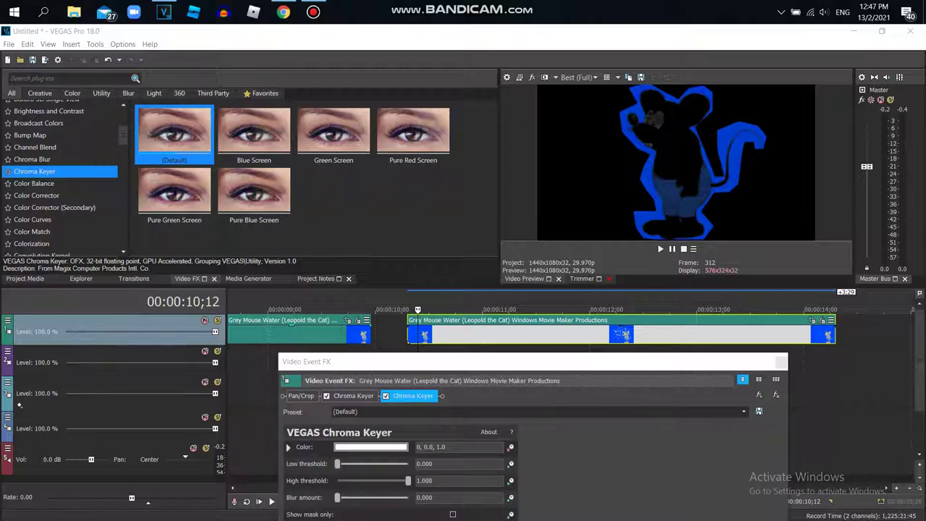
Step: Raise the low threshold of the duplicated clip's white Chroma Keyer to 0.795
left_click_drag(376, 362, 378, 322)
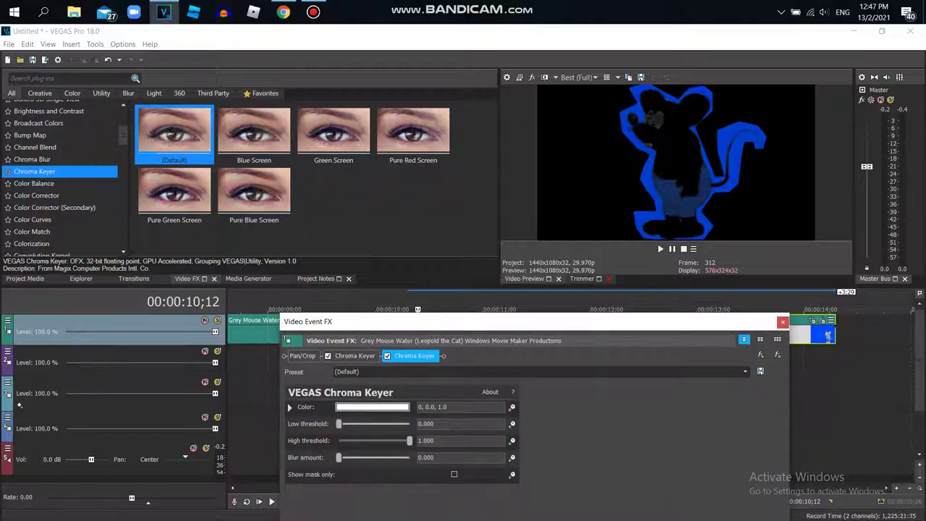
left_click_drag(338, 424, 395, 423)
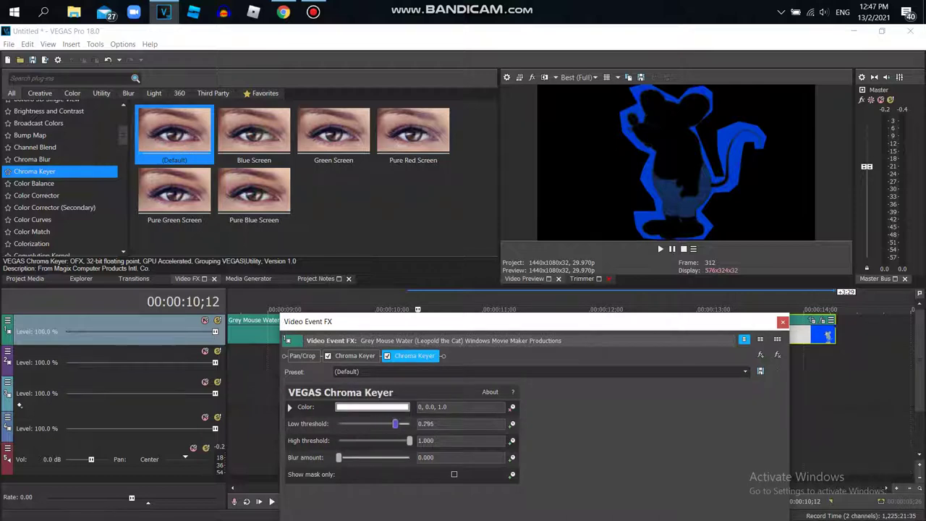
Step: Add a third default Chroma Keyer with key colour 180, 0.6, 0.12, low threshold 0.673 and high threshold 0
left_click_drag(175, 135, 419, 366)
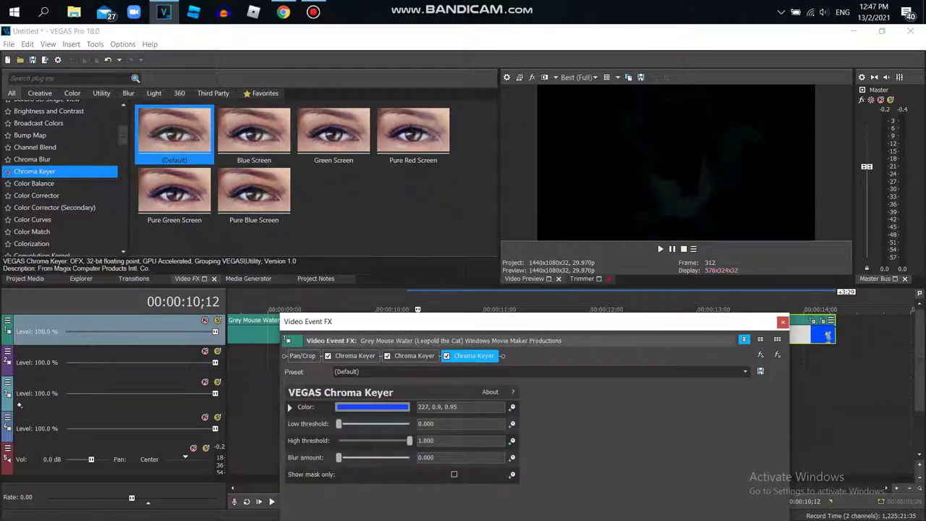
left_click_drag(349, 424, 338, 423)
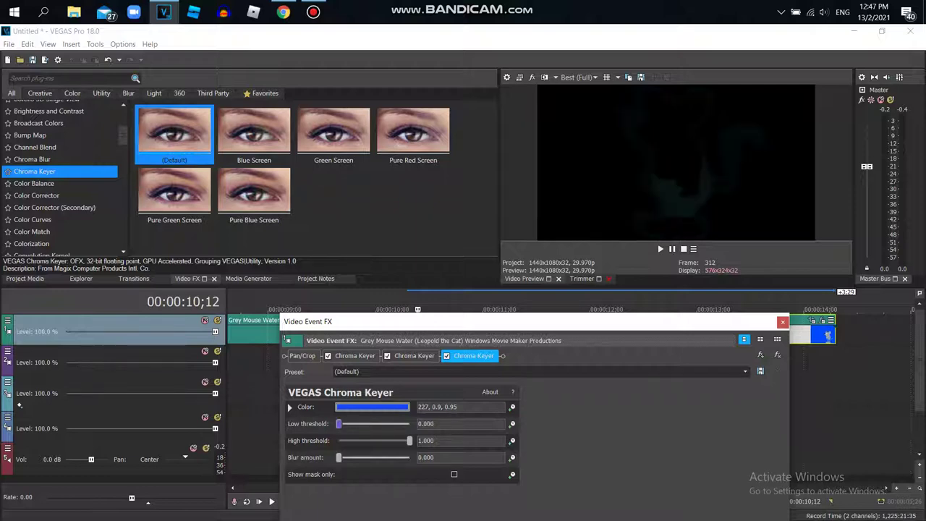
left_click_drag(410, 441, 339, 441)
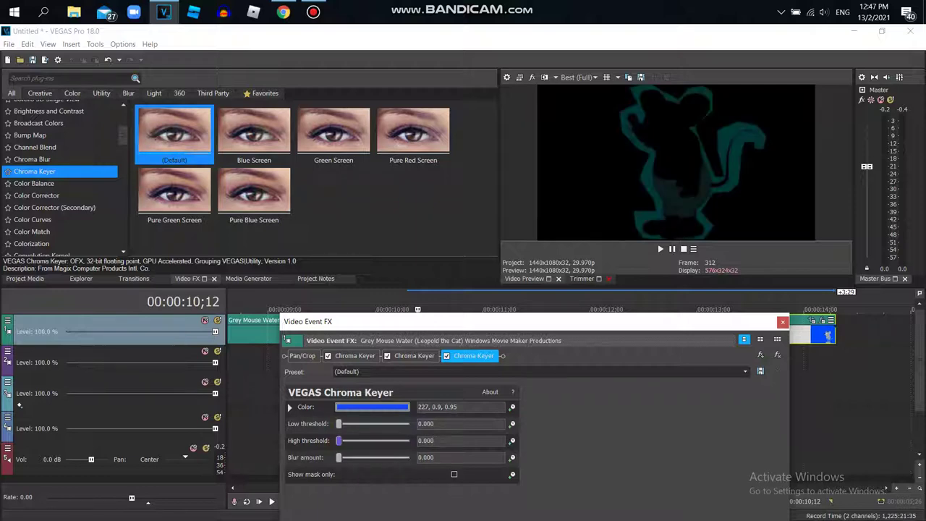
left_click(362, 407)
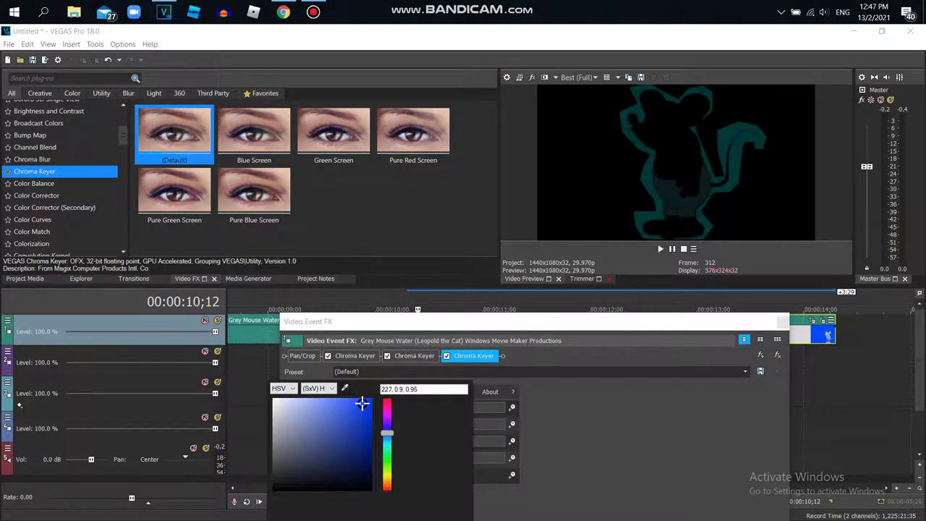
left_click(332, 481)
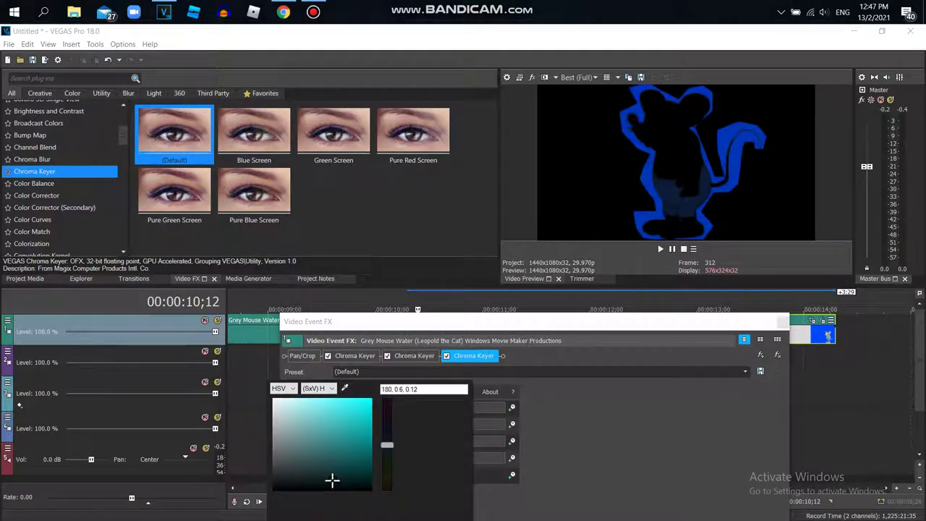
key("Escape")
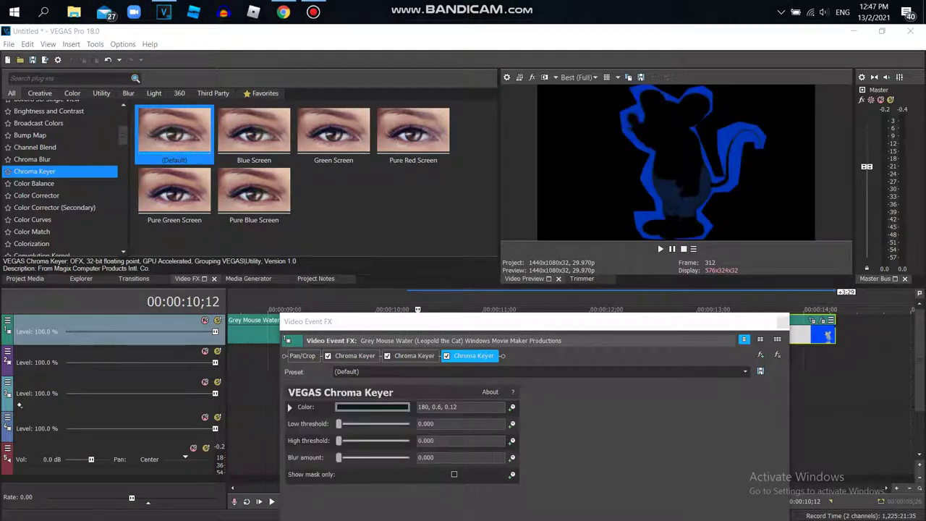
left_click_drag(359, 423, 381, 423)
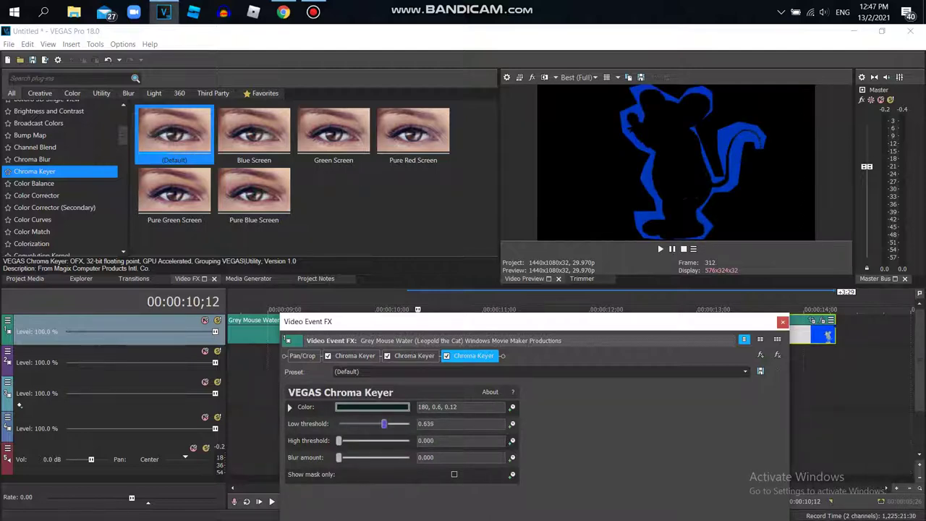
Step: Try the Reset to None Gradient Map ahead of Pan/Crop on the duplicated clip and change its gradient colour
left_click_drag(123, 136, 123, 167)
left_click(44, 165)
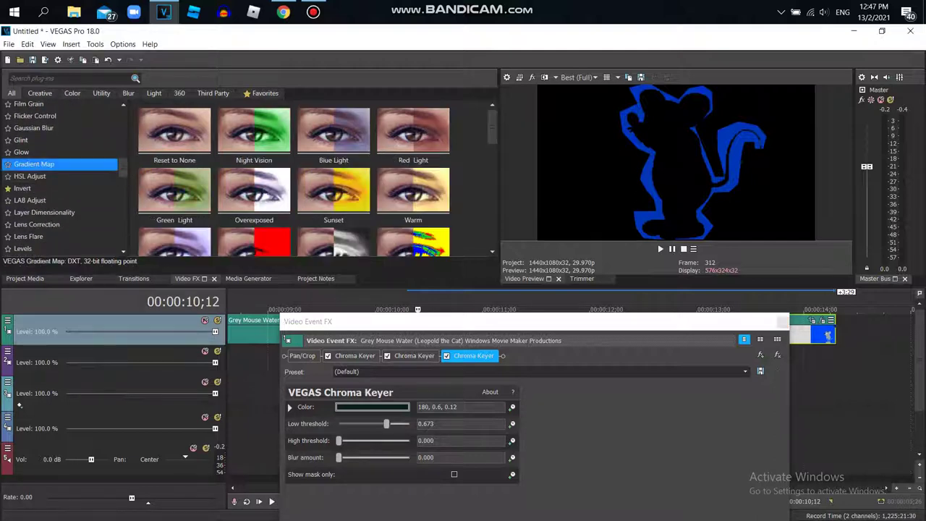
left_click_drag(175, 133, 292, 356)
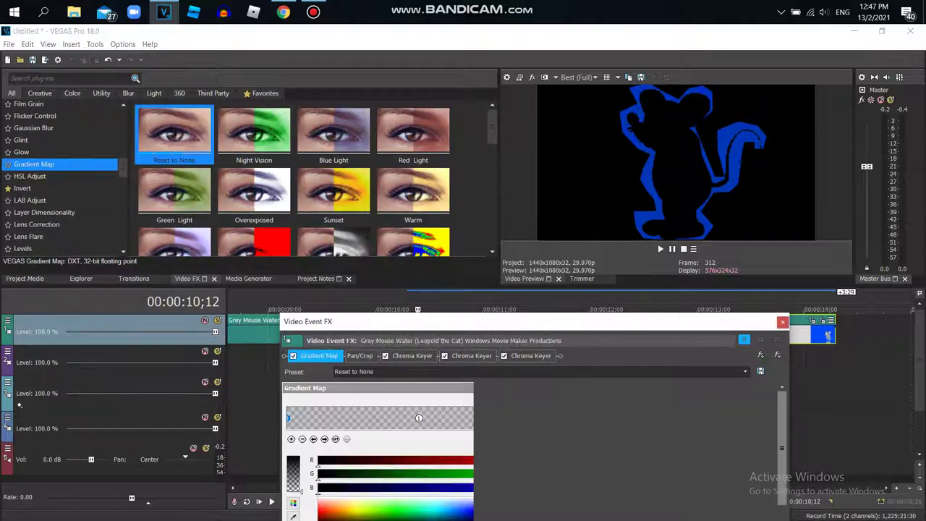
left_click_drag(341, 510, 318, 519)
left_click_drag(377, 321, 386, 299)
left_click_drag(350, 483, 328, 500)
left_click(793, 299)
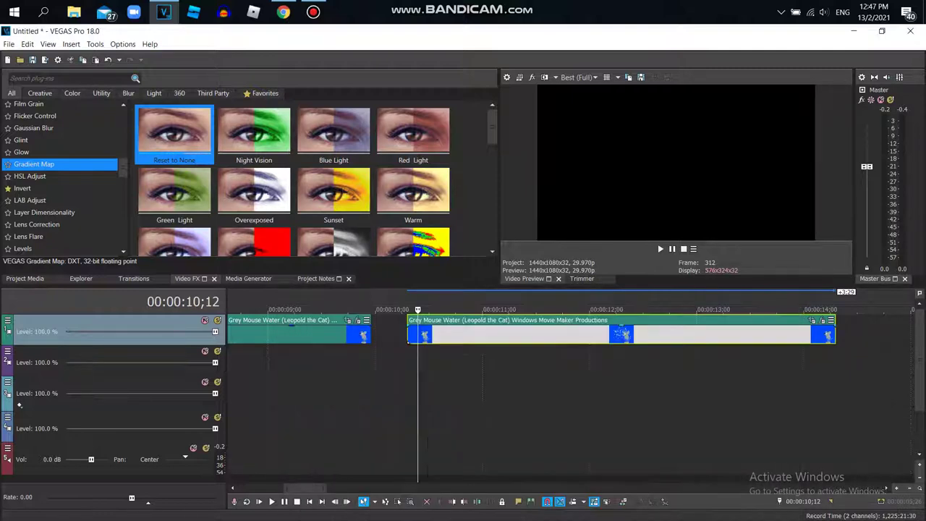
Step: Insert a new video track above the original mouse clip, move the duplicated clip onto it aligned with the original, and preview the overlap
right_click(389, 324)
left_click(427, 203)
left_click_drag(305, 488, 295, 488)
left_click_drag(724, 364, 480, 330)
left_click(445, 311)
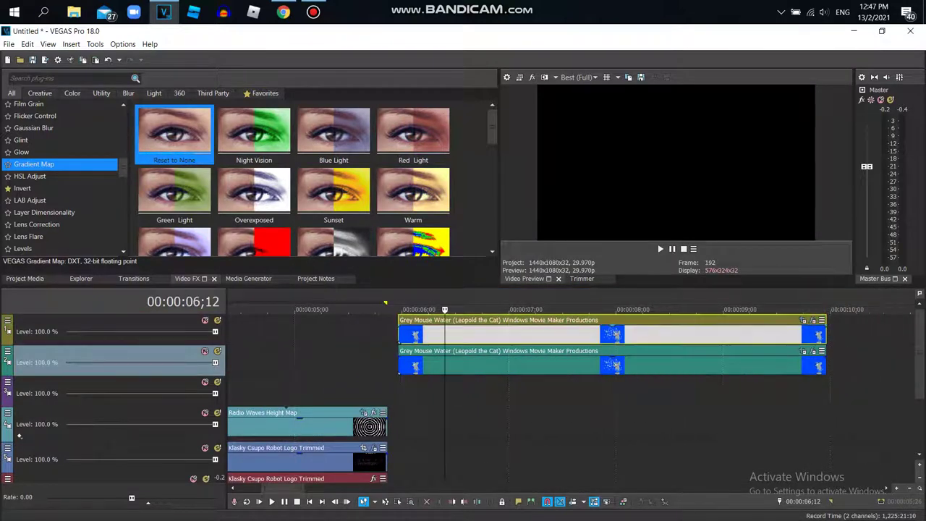
key("space")
left_click(488, 311)
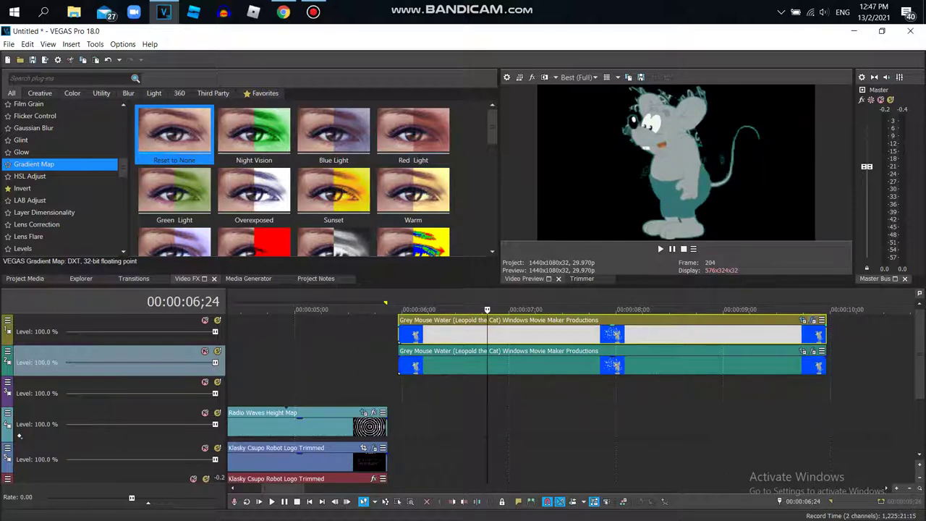
Step: Remove the Gradient Map from the upper mouse clip's effects
left_click(813, 320)
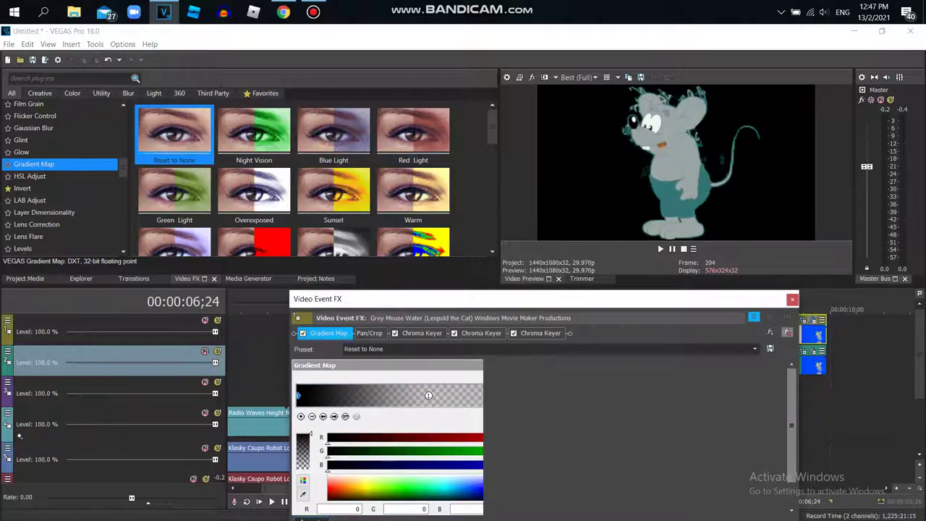
left_click(788, 332)
left_click_drag(550, 298, 475, 398)
Step: Try the upper mouse clip ten frames earlier over the logo, then return it to its start at the original clip
left_click_drag(500, 331, 463, 332)
left_click(377, 311)
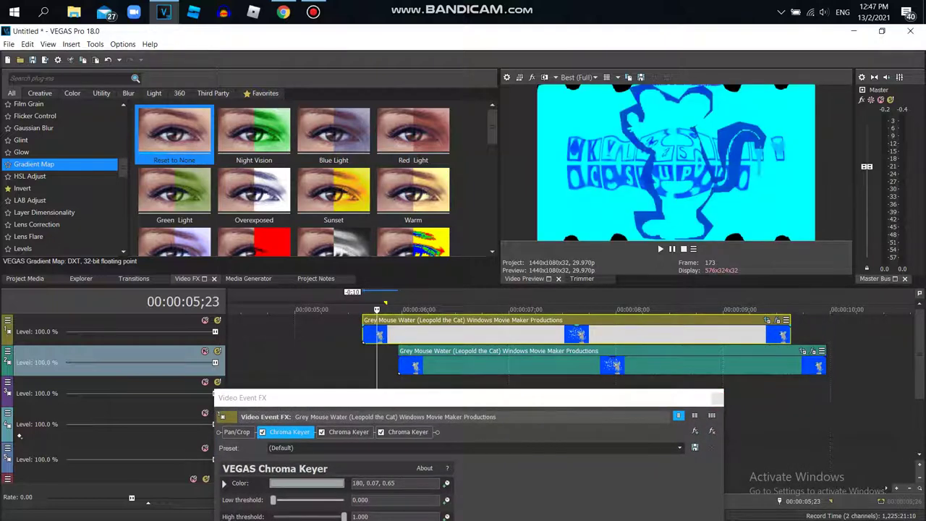
left_click_drag(449, 332, 485, 332)
left_click(423, 311)
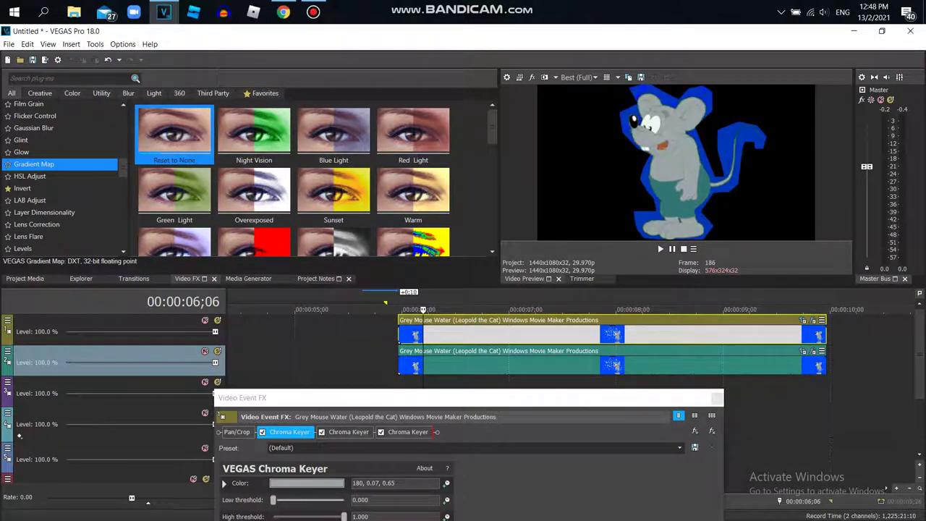
Step: Add a Gradient Map after the upper clip's three Chroma Keyers and reapply its Reset to None preset
left_click_drag(464, 398, 489, 290)
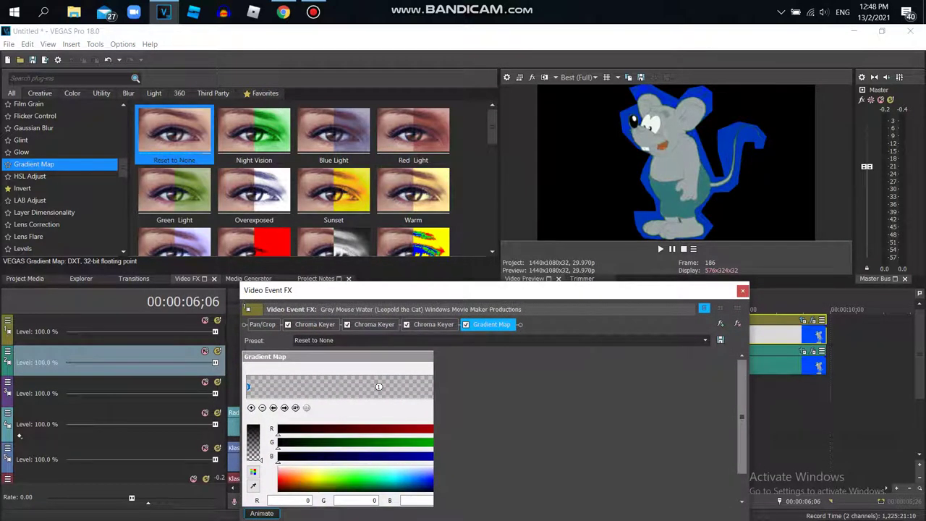
mouse_move(302, 476)
left_mouse_down()
mouse_move(302, 493)
mouse_move(302, 465)
left_mouse_up()
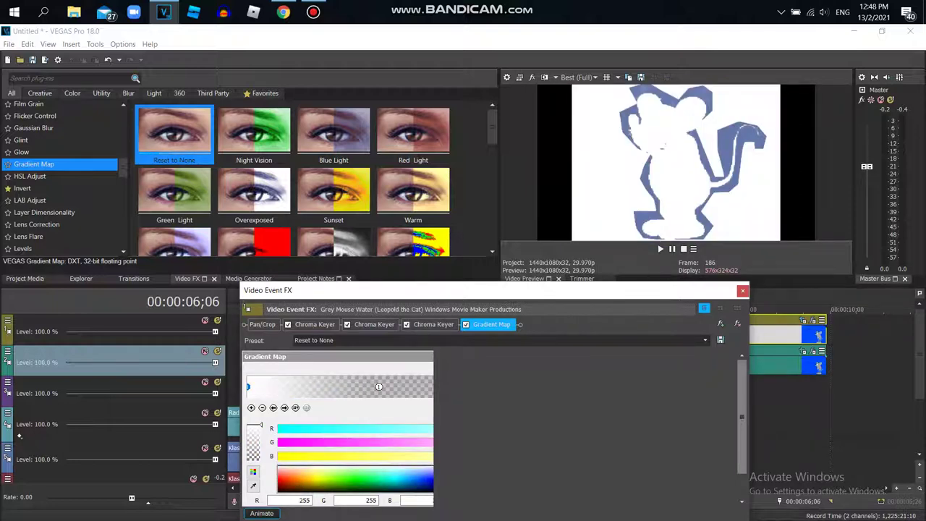
left_click(705, 340)
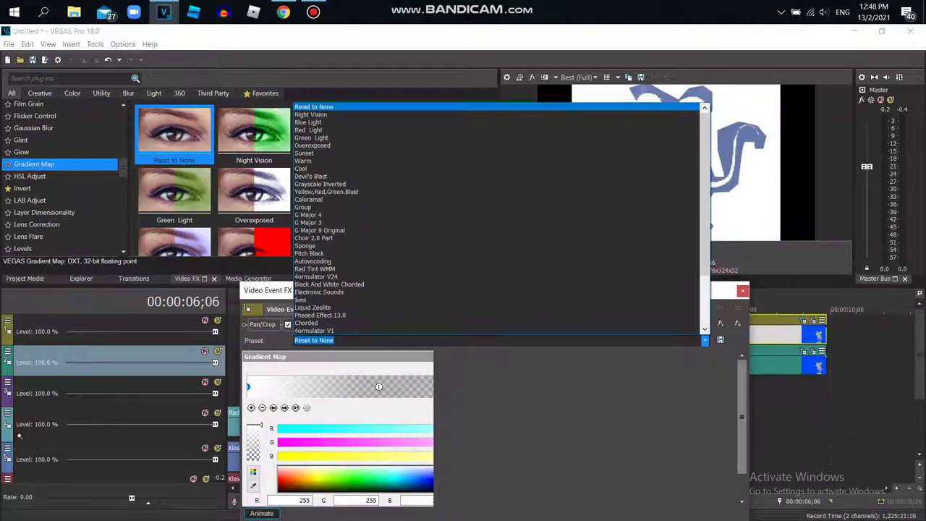
key("Return")
Step: Make the Gradient Map run from an opaque white first stop to opaque black, and move the black stop close to the white one
left_click_drag(296, 477, 291, 492)
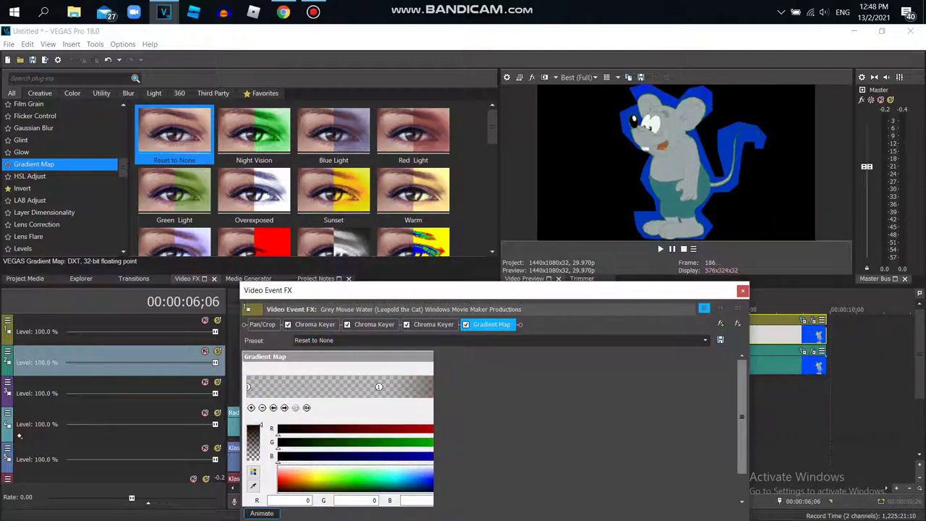
left_click_drag(259, 460, 261, 426)
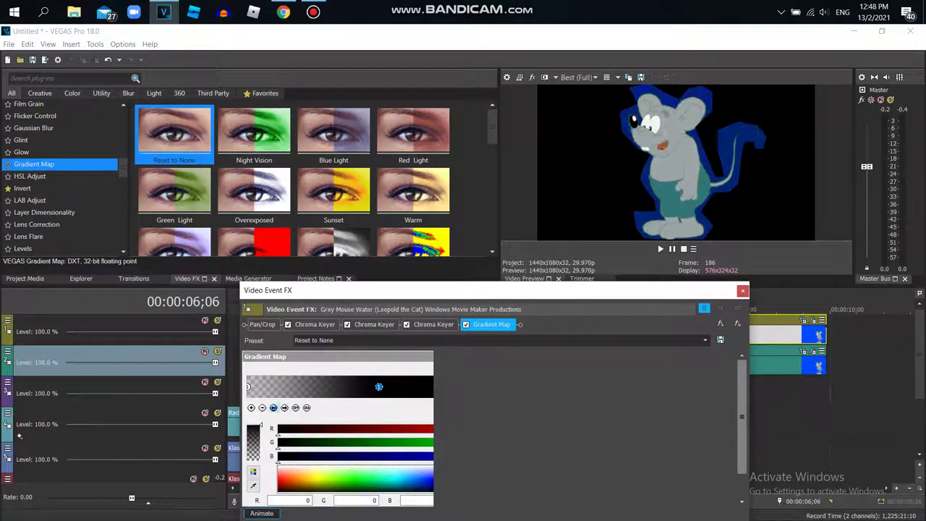
left_click_drag(287, 476, 284, 466)
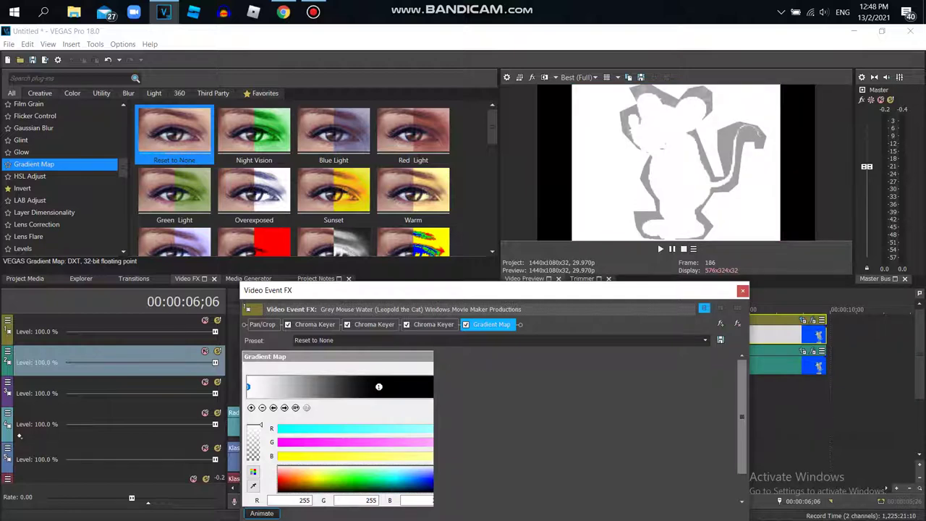
left_click_drag(379, 387, 281, 386)
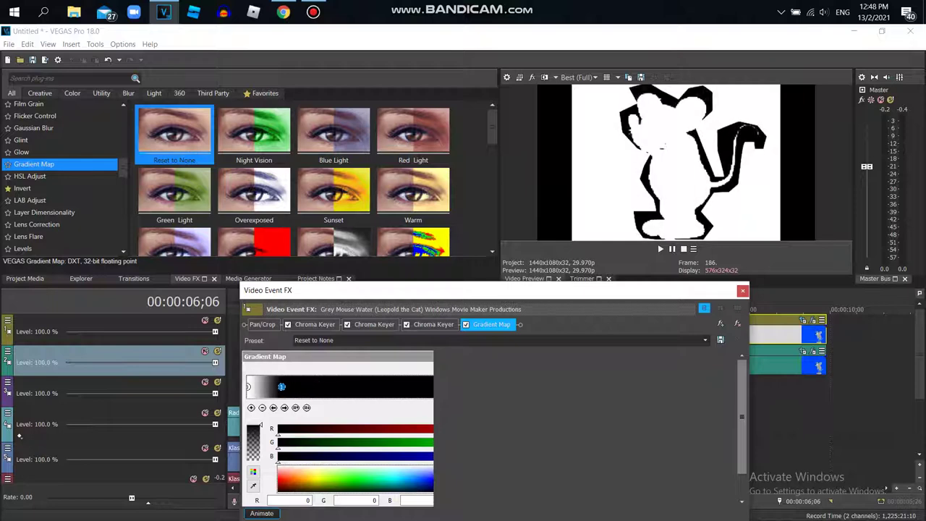
Step: Add a default Chroma Keyer after the Gradient Map and set its key colour to white, 0, 0.0, 1.0
left_click_drag(123, 168, 326, 384)
left_click(35, 163)
left_click(332, 375)
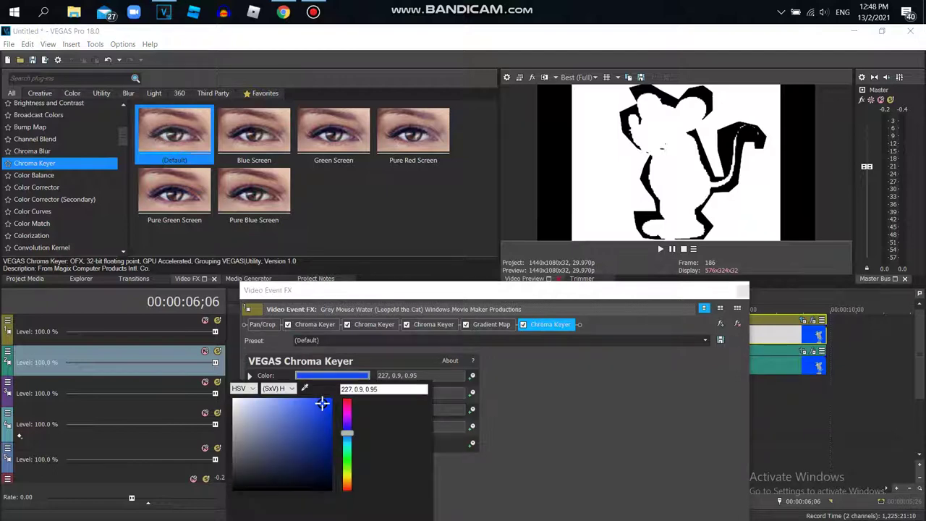
left_click(233, 399)
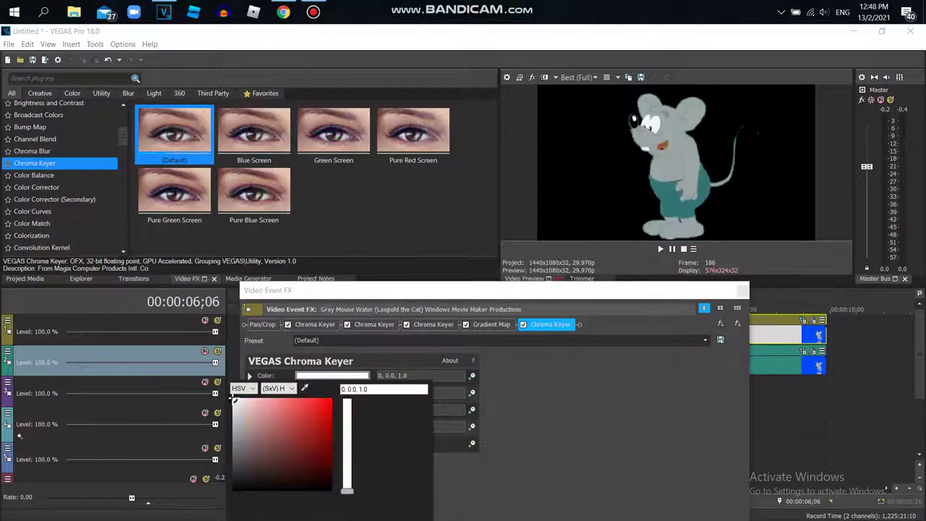
left_click(742, 291)
Step: Move the playhead to 00:00:08;06 and set the upper clip's last Chroma Keyer to low and high thresholds of 0
left_click(674, 310)
left_click(702, 309)
left_click(637, 309)
left_click(813, 320)
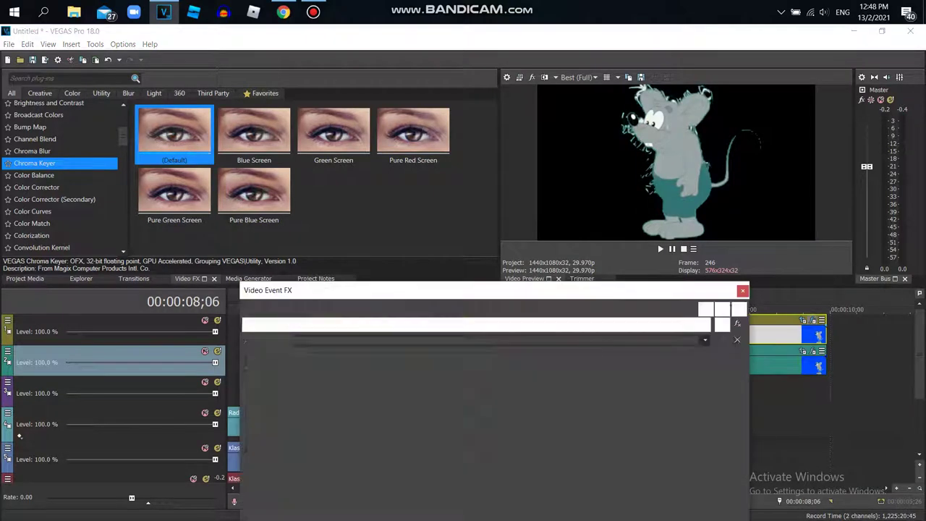
left_click_drag(354, 410, 303, 409)
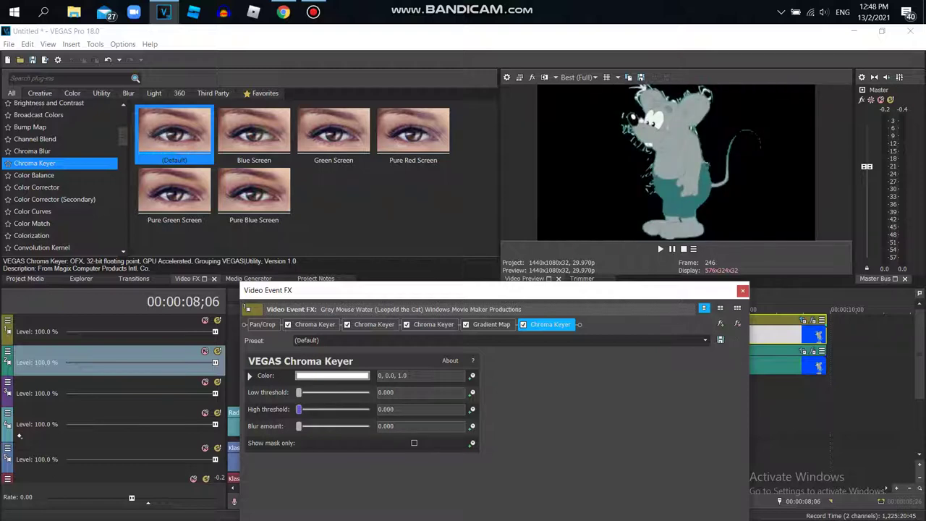
left_click_drag(301, 392, 298, 392)
left_click(743, 291)
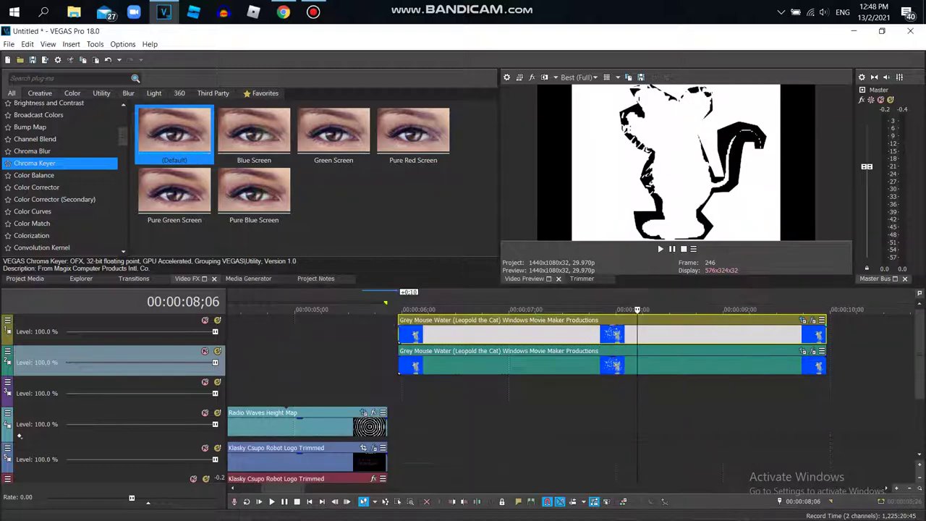
Step: Time-stretch the upper mouse clip by extending its end by 11:29
left_click_drag(825, 335, 913, 334)
key("Down")
key("Down")
key("Down")
key("Down")
key("Down")
key("Down")
key("Down")
key("Down")
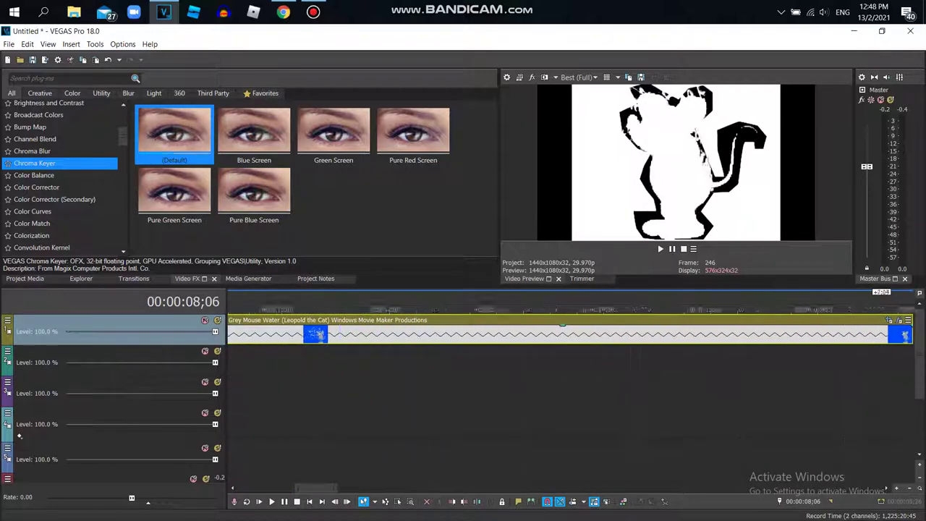
key("Up")
key("Up")
key("Up")
key("Up")
key("Up")
key("Up")
key("Up")
key("Up")
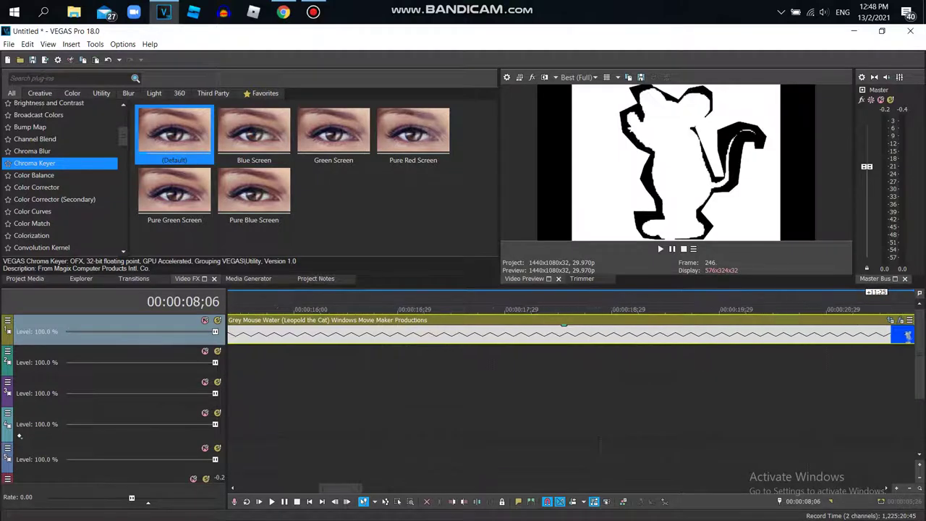
Step: Add another default Chroma Keyer at the end of the upper clip's effects and set its key colour to white
left_click_drag(349, 489, 281, 489)
left_click(901, 320)
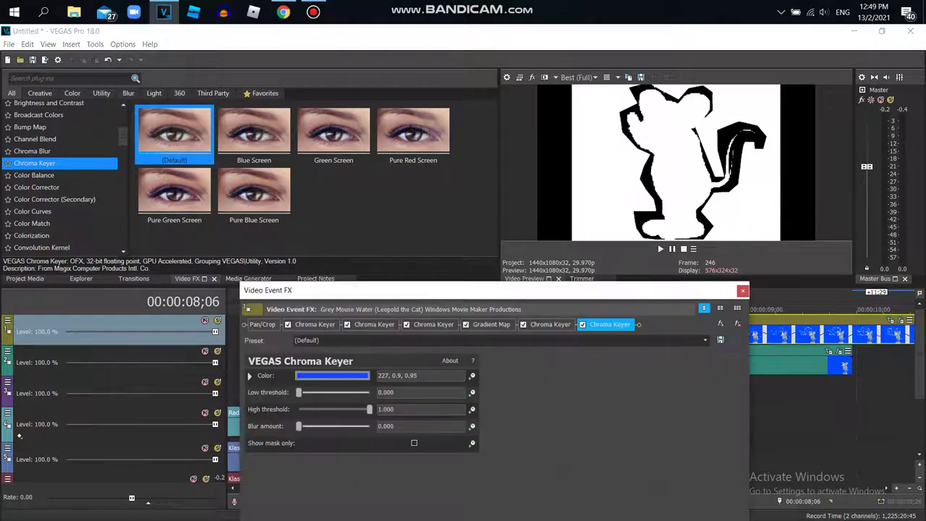
left_click(333, 375)
left_click_drag(319, 403, 234, 401)
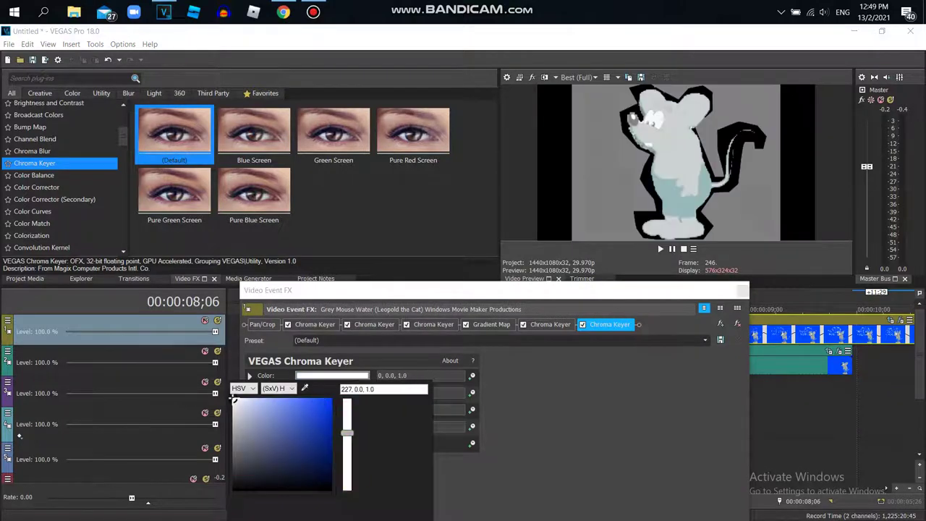
left_click(743, 291)
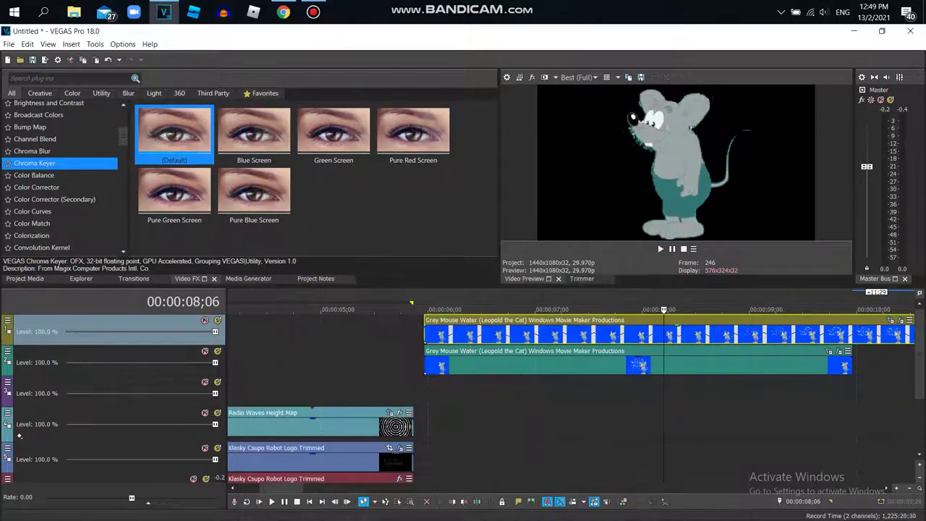
Step: Trim the end of the stretched mouse clip at 00:00:10;02 and shorten it to line up with the original clip's end
left_click(851, 335)
right_click(865, 334)
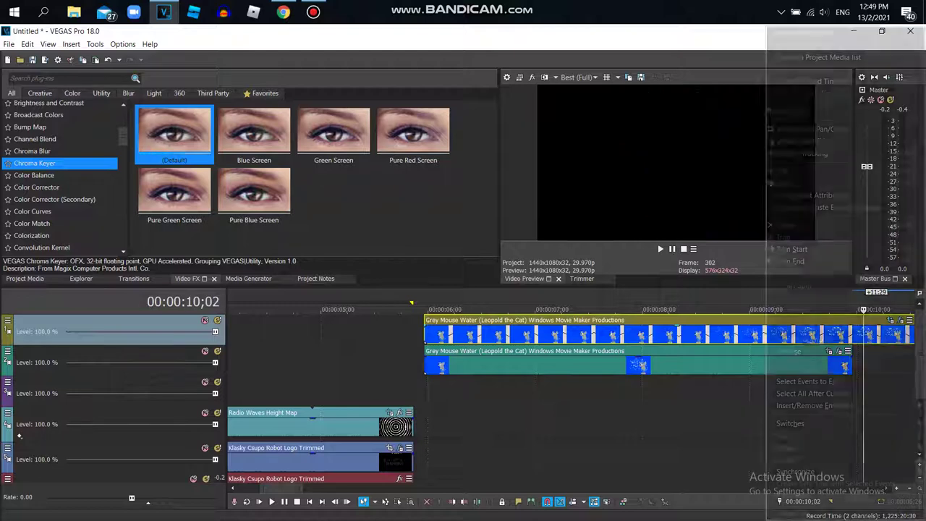
left_click(790, 261)
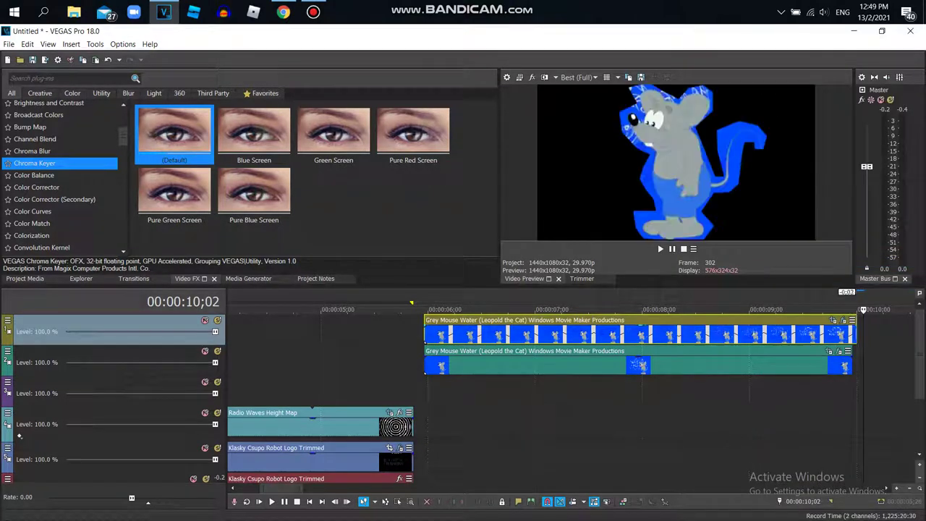
left_click(249, 279)
left_click(313, 13)
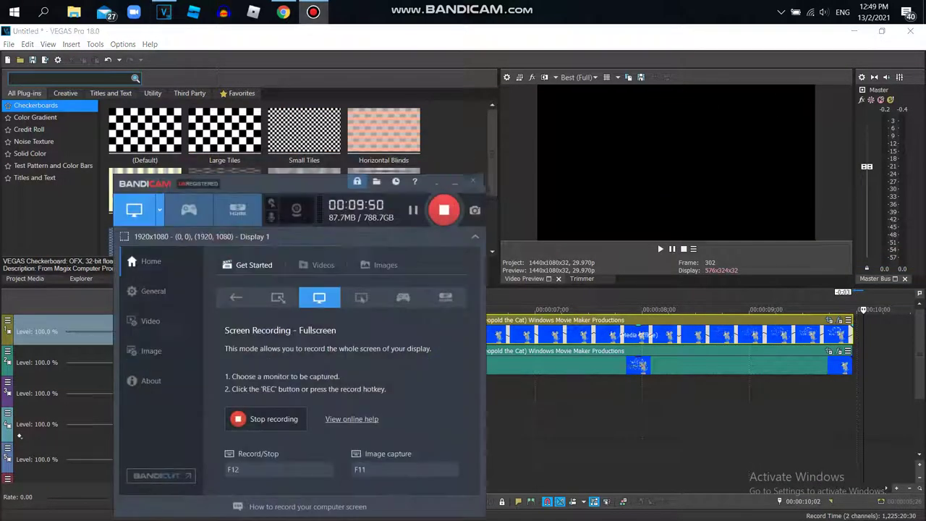